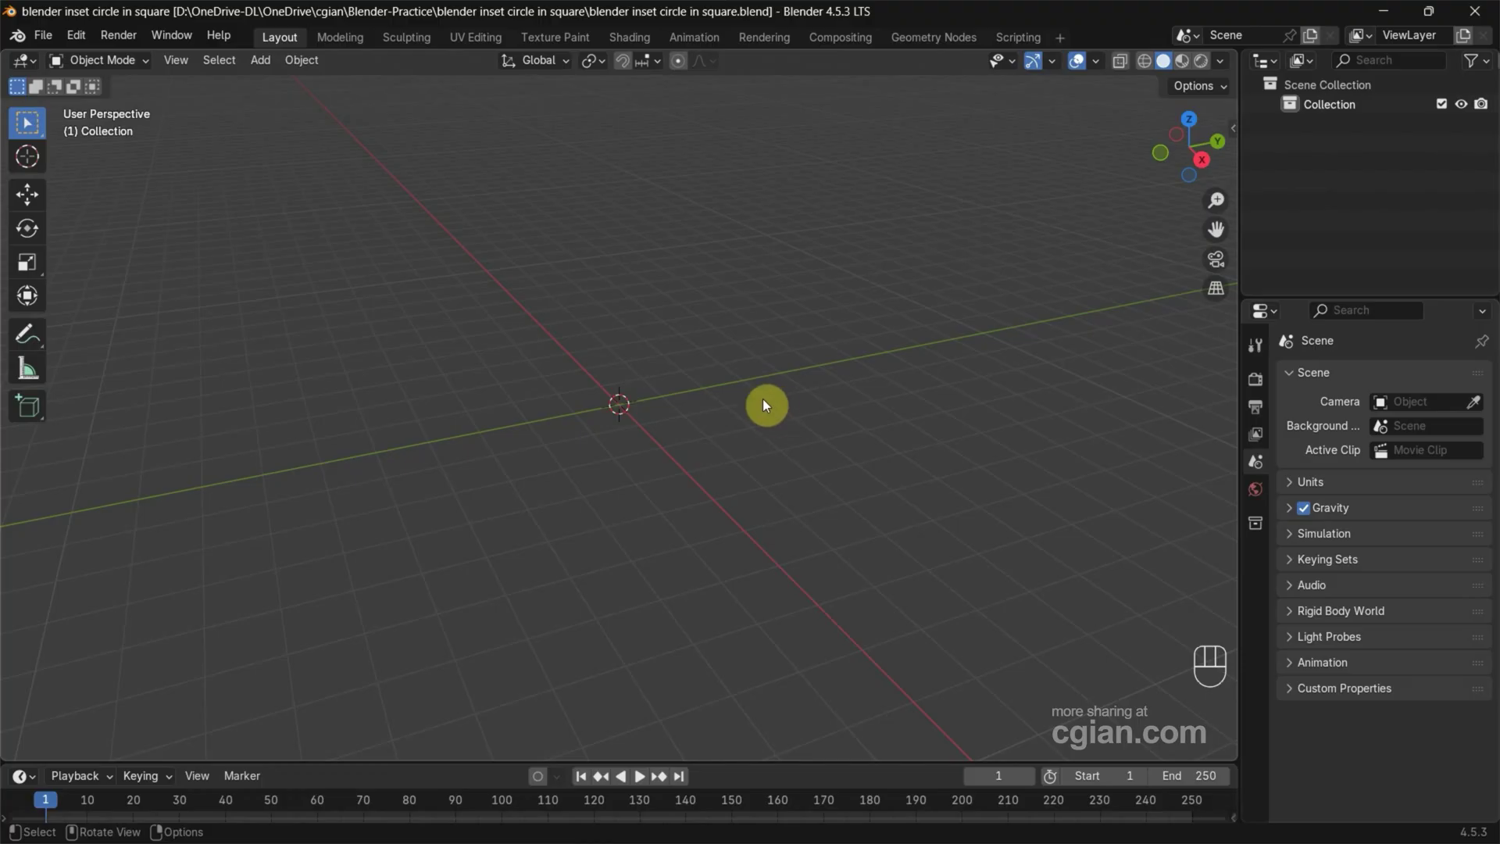
Step: Add a cube mesh at the world origin and keep it selected
{"action": "left_click", "coordinate": [256, 60]}
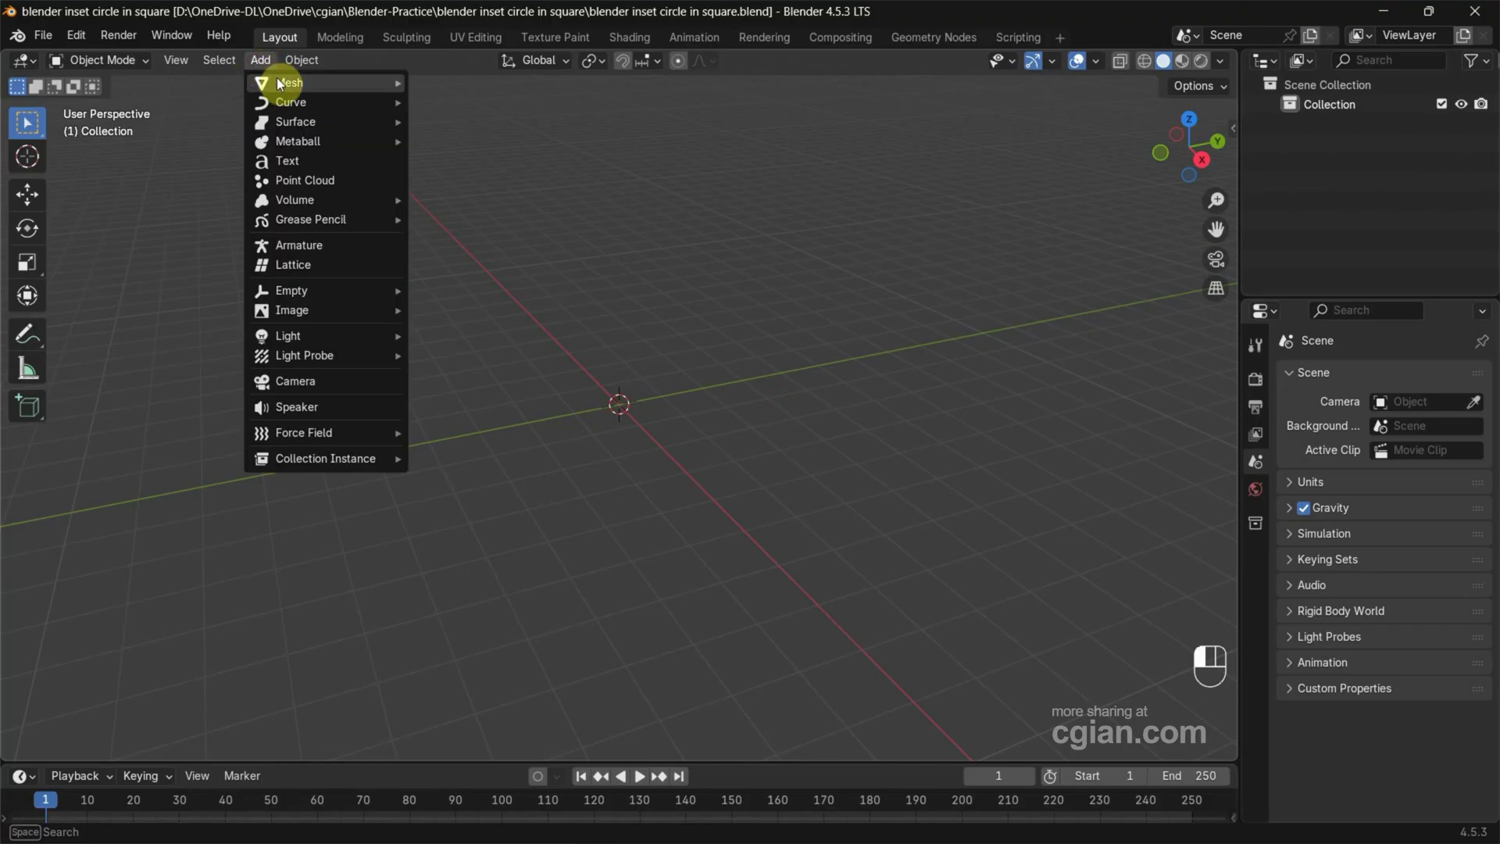
{"action": "mouse_move", "coordinate": [282, 82]}
{"action": "left_click", "coordinate": [462, 101]}
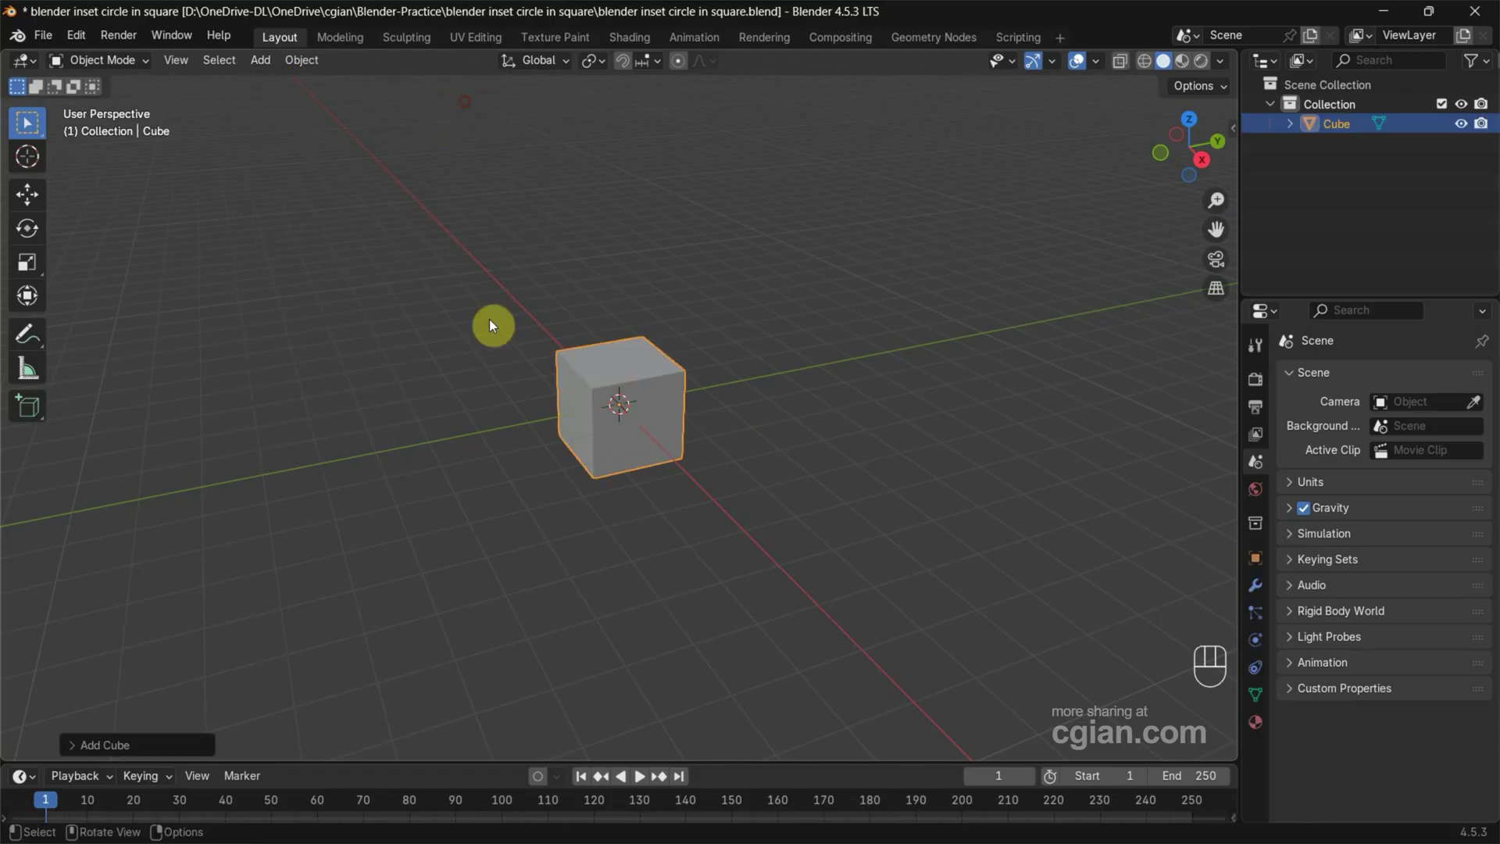
{"action": "scroll", "coordinate": [393, 389], "scroll_direction": "up", "scroll_amount": 5}
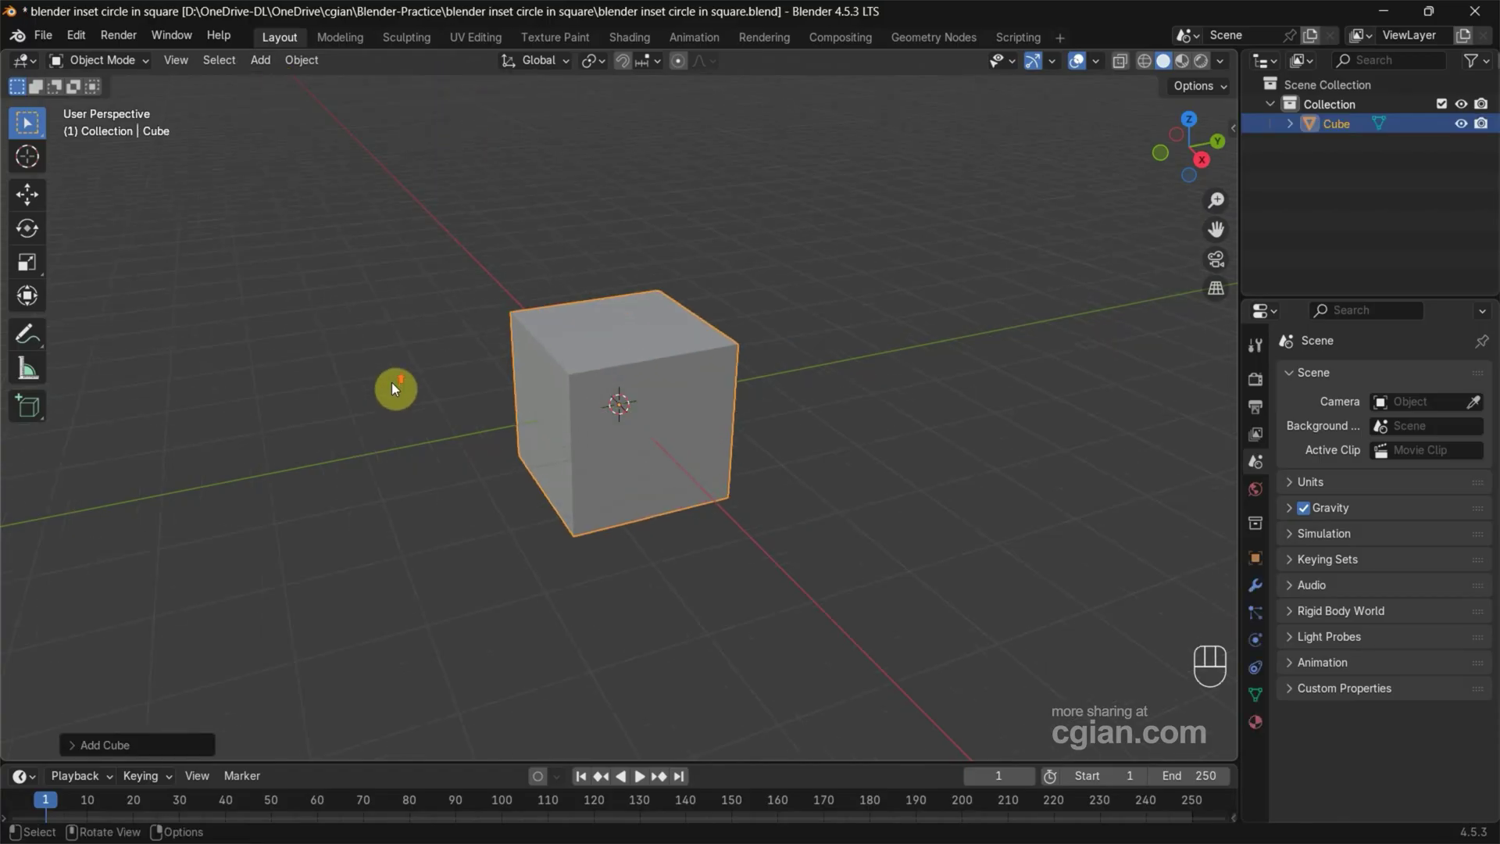
{"action": "left_click", "coordinate": [332, 367]}
{"action": "left_click", "coordinate": [546, 422]}
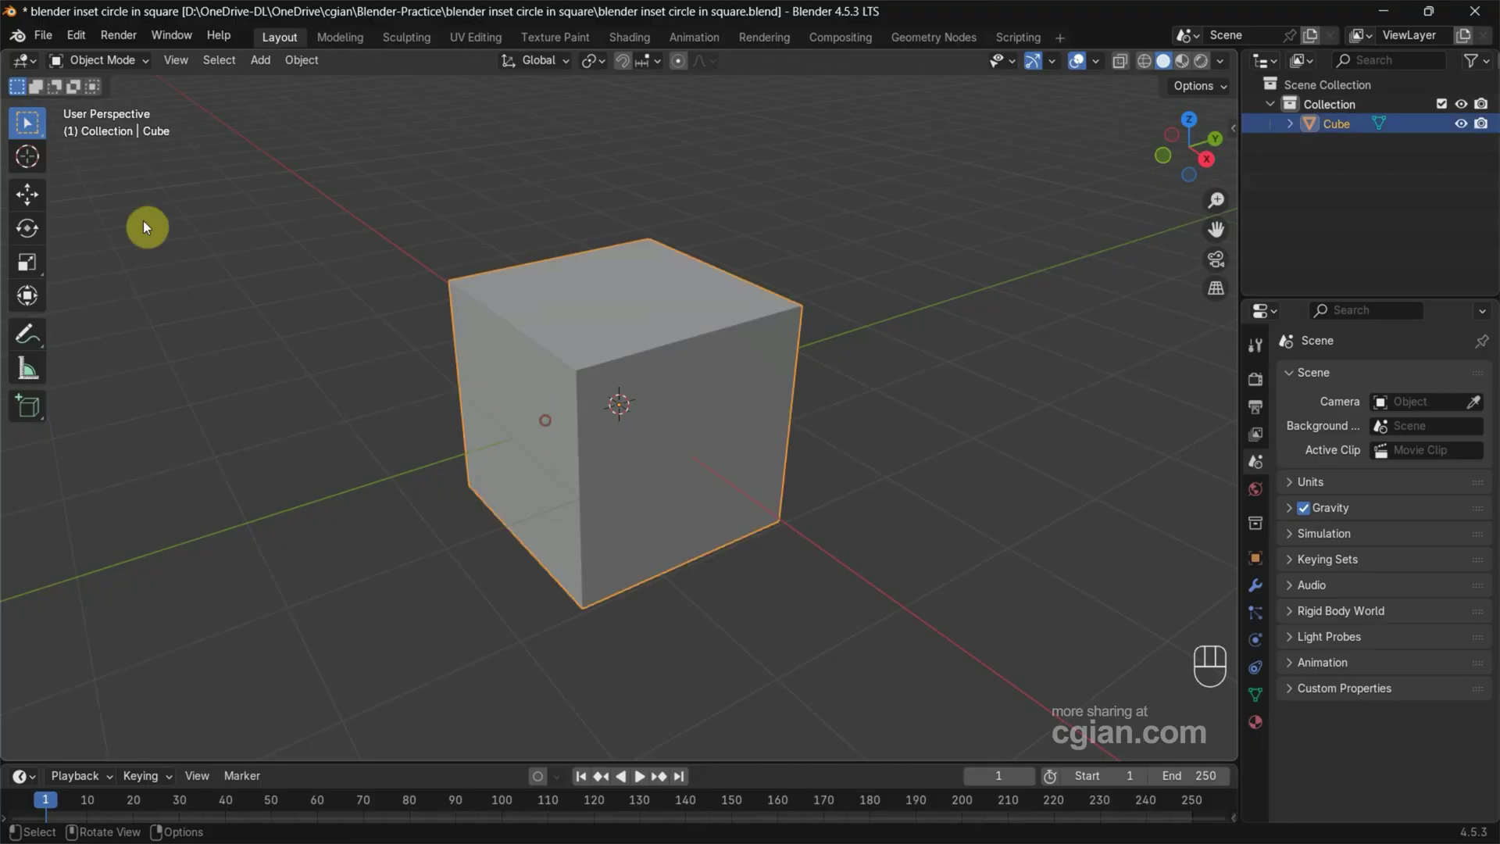
Step: Enter Edit Mode on the cube and subdivide its whole mesh once
{"action": "left_click", "coordinate": [93, 63]}
{"action": "left_click", "coordinate": [105, 105]}
{"action": "middle_click_drag", "start_coordinate": [234, 177], "coordinate": [344, 260]}
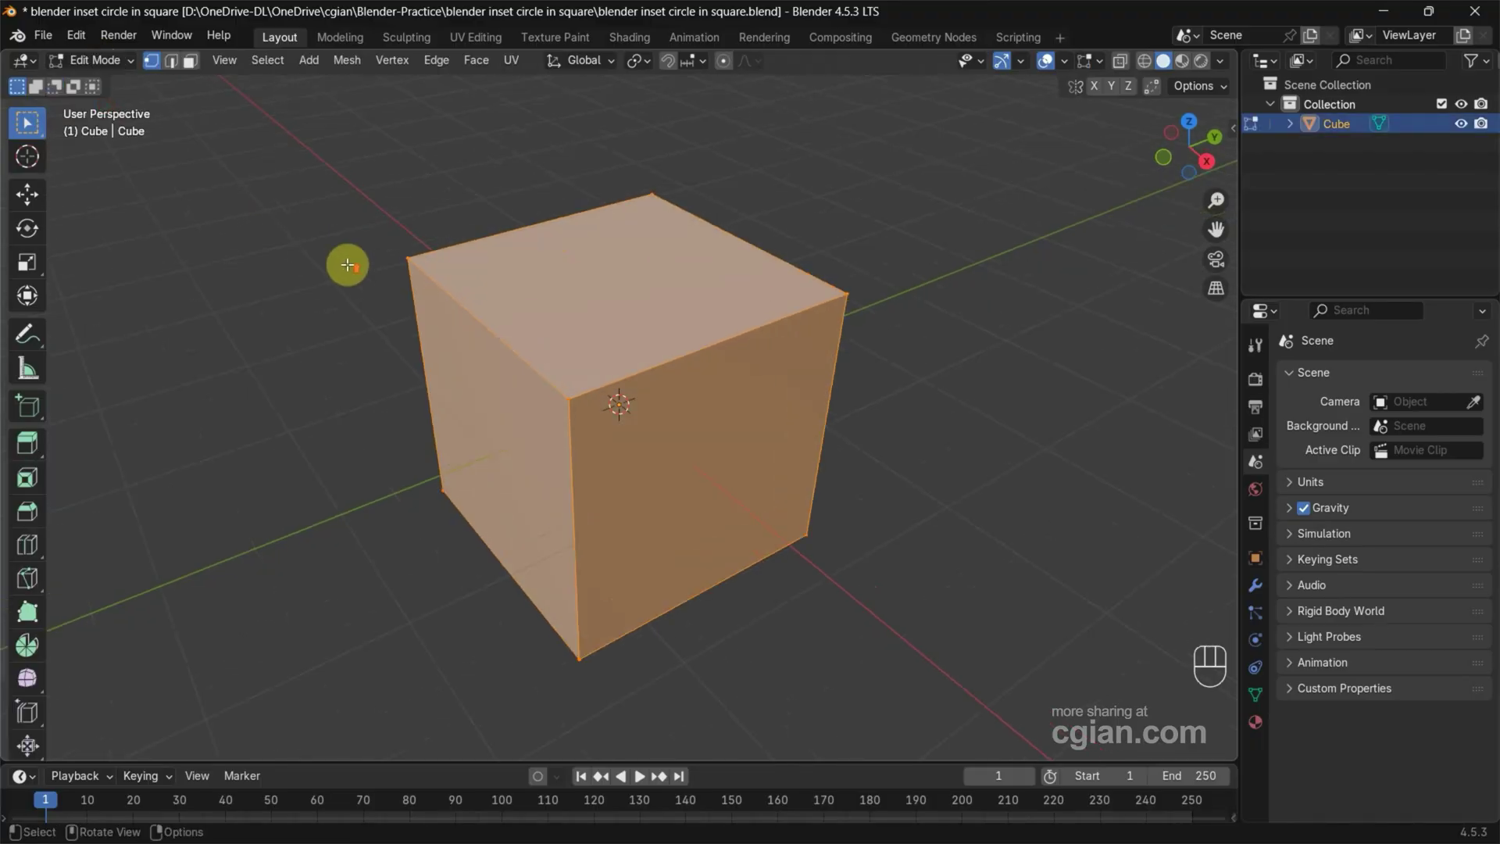
{"action": "right_click", "coordinate": [607, 286]}
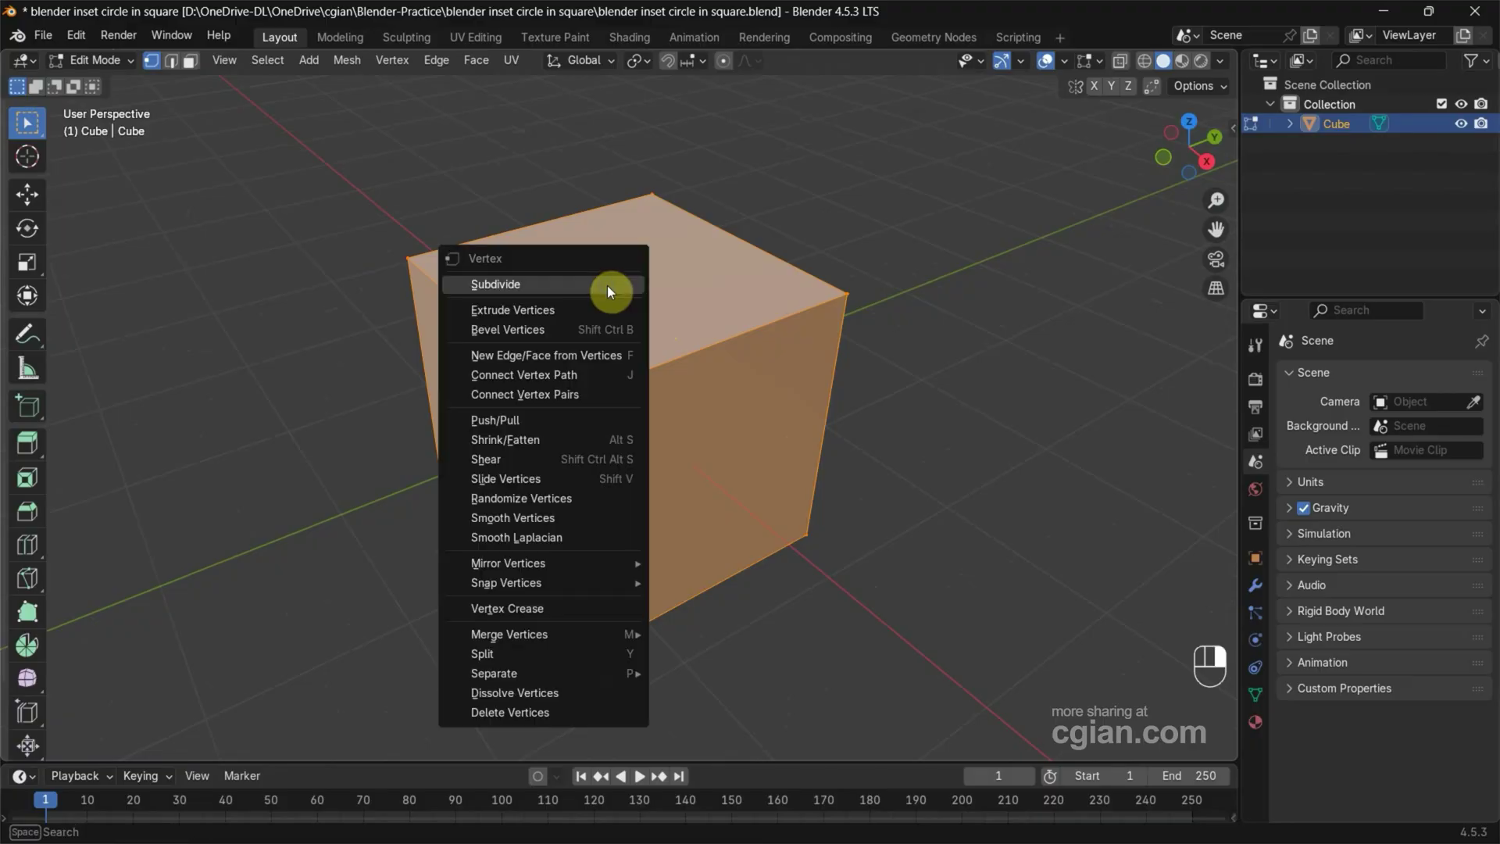
{"action": "left_click", "coordinate": [545, 288]}
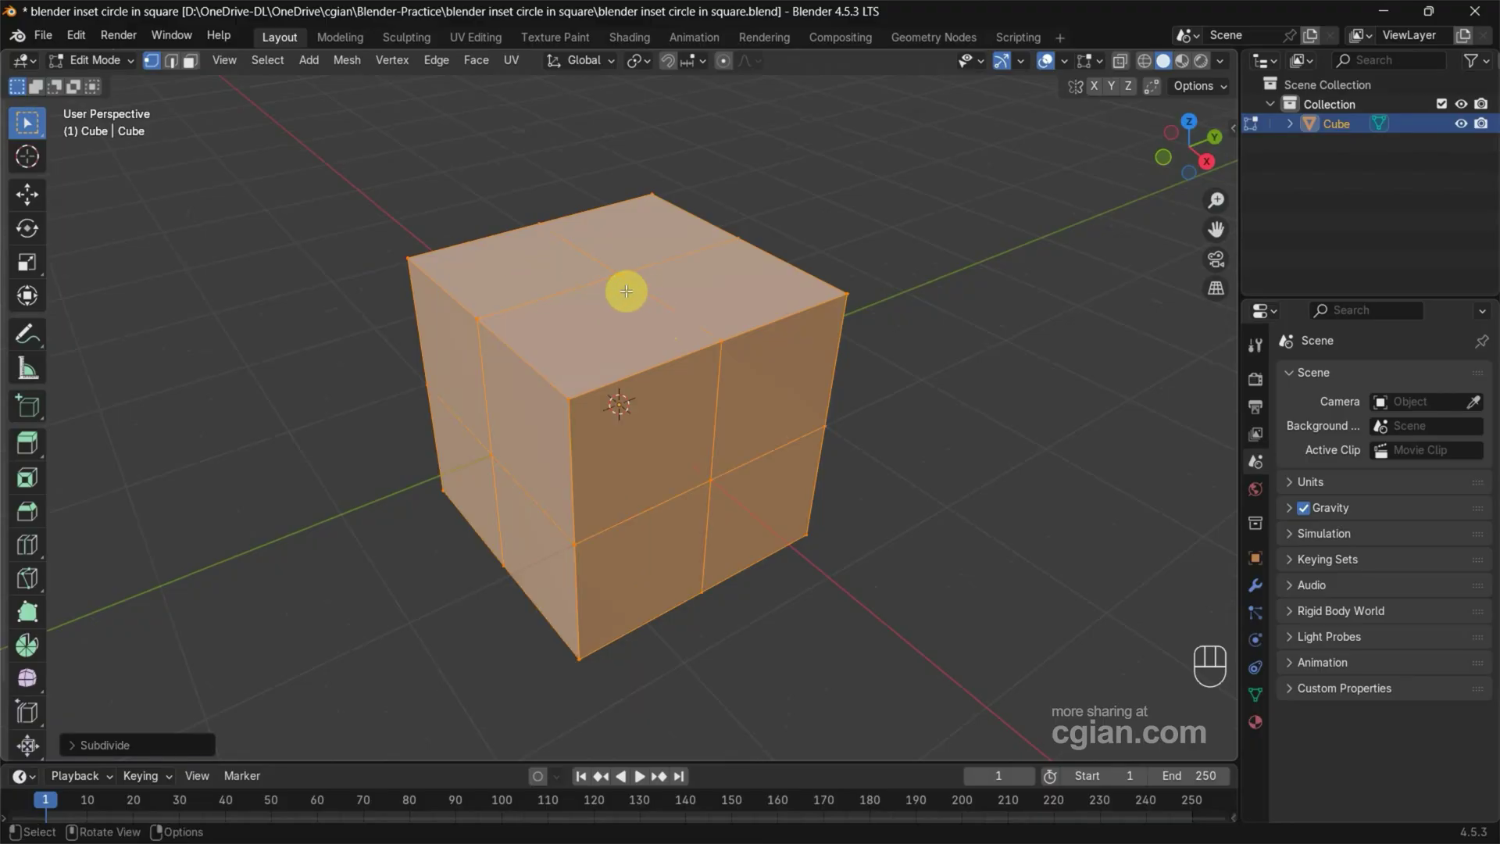
Step: Bevel the centre vertex of the cube's top face with a vertex bevel about 0.68 m wide
{"action": "left_click", "coordinate": [362, 191]}
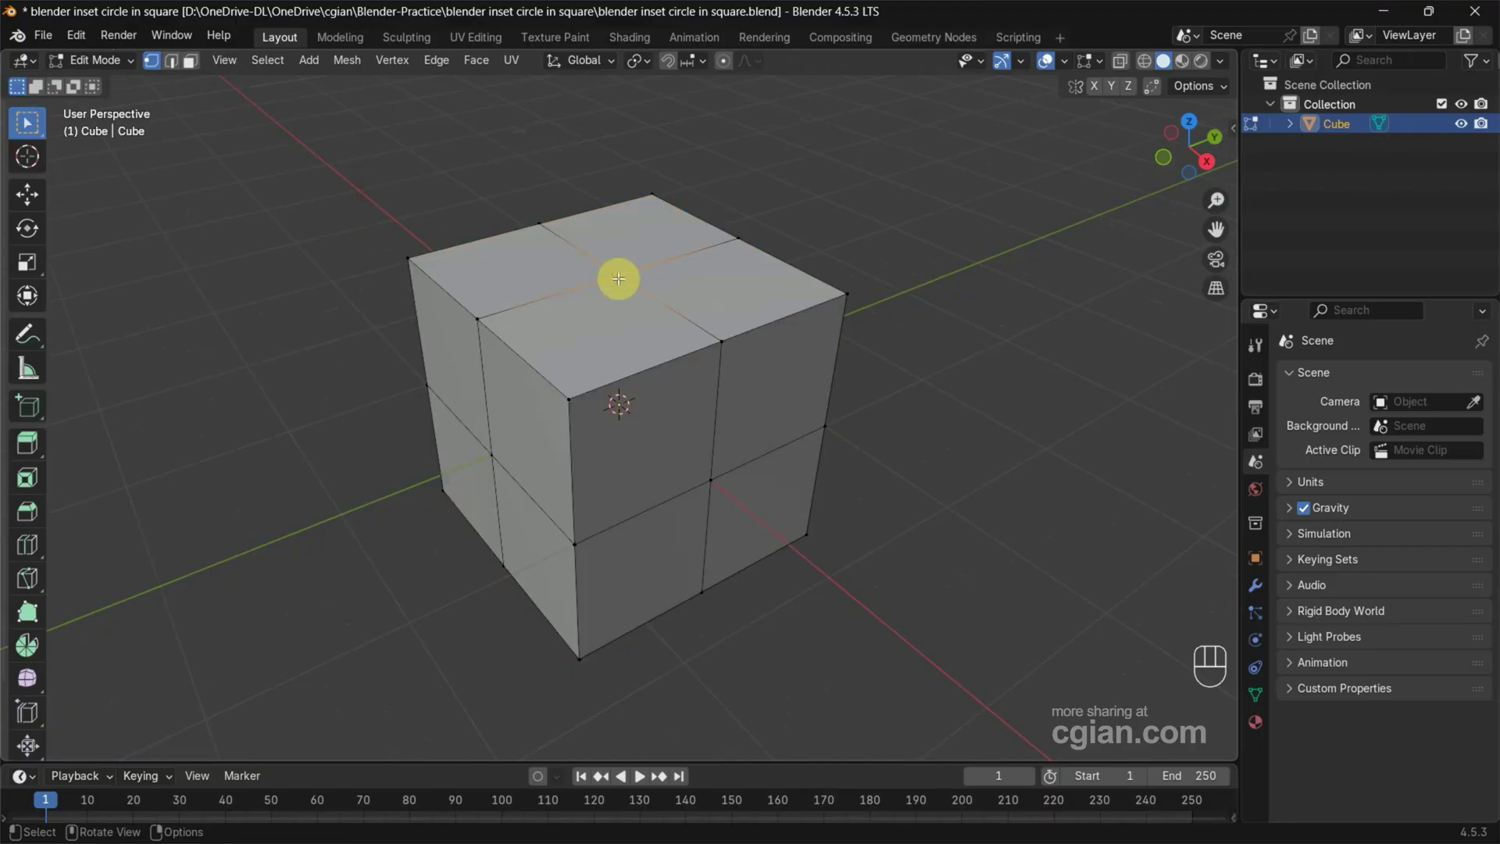
{"action": "left_click", "coordinate": [391, 60]}
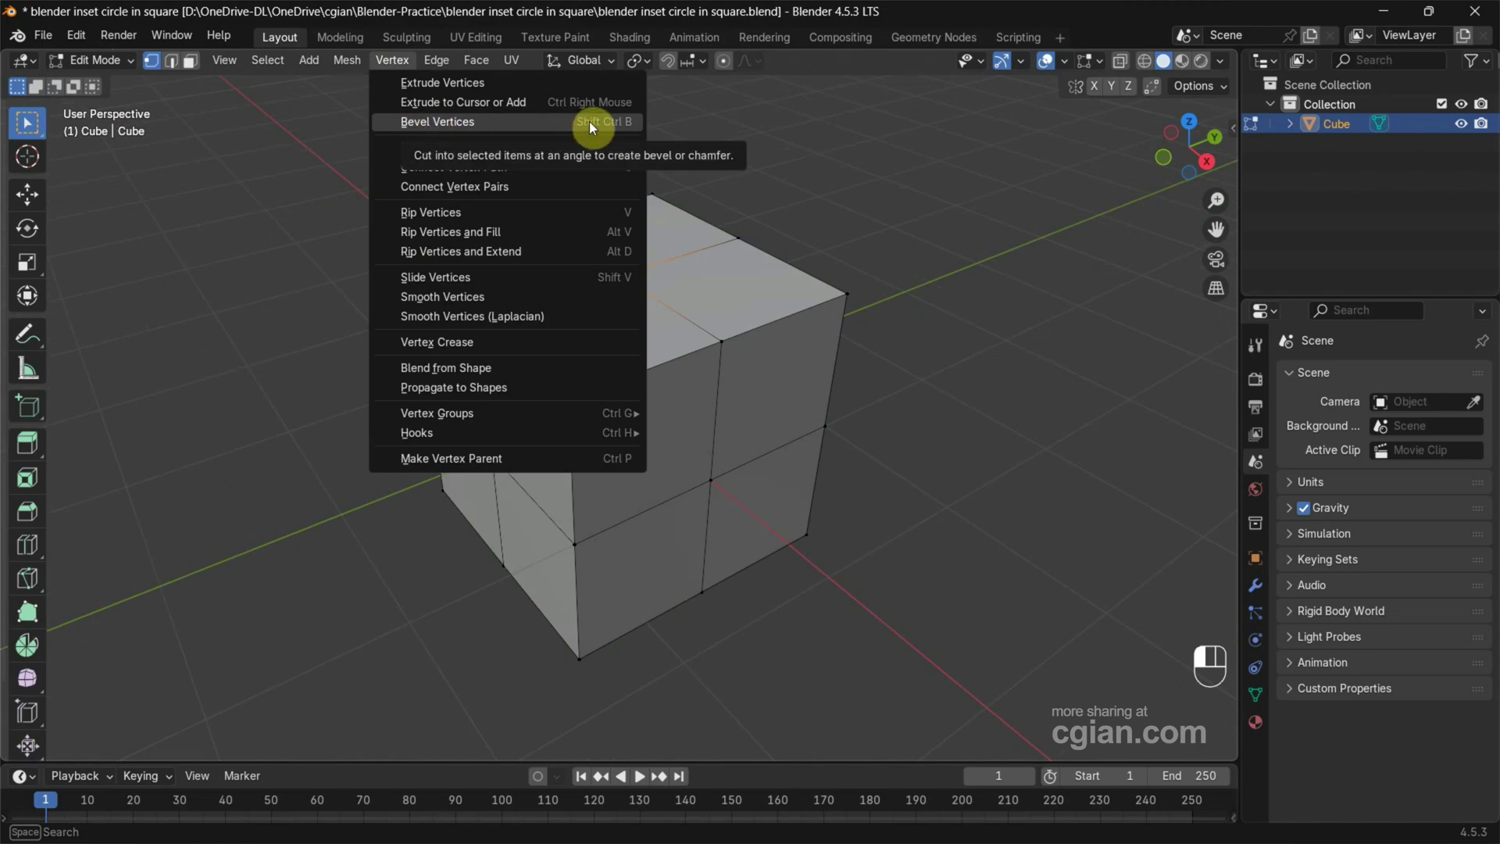
{"action": "left_click", "coordinate": [453, 121]}
{"action": "left_click", "coordinate": [317, 118]}
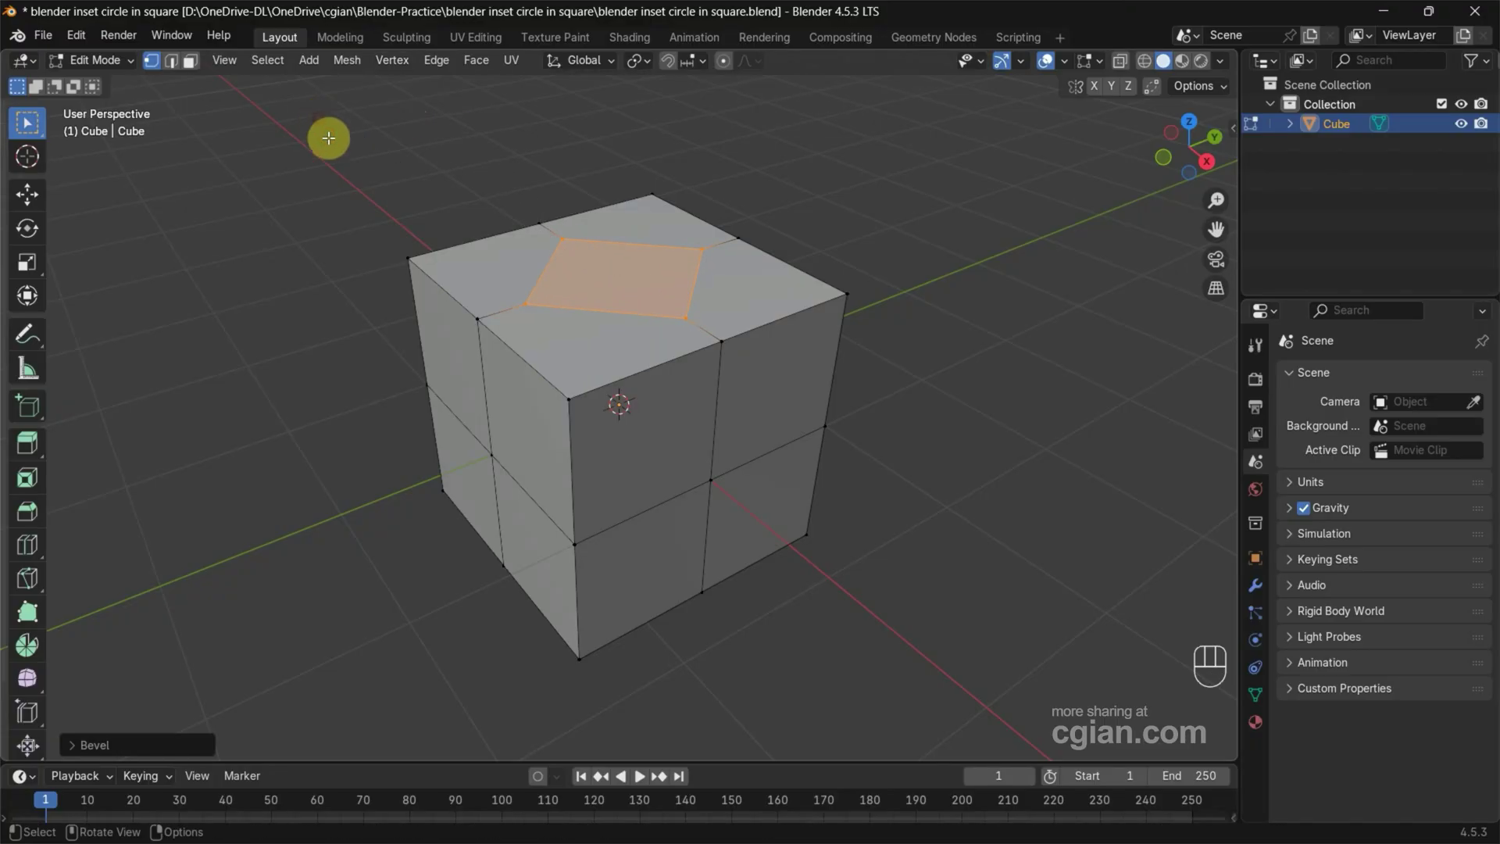
{"action": "middle_click_drag", "start_coordinate": [328, 137], "coordinate": [356, 206]}
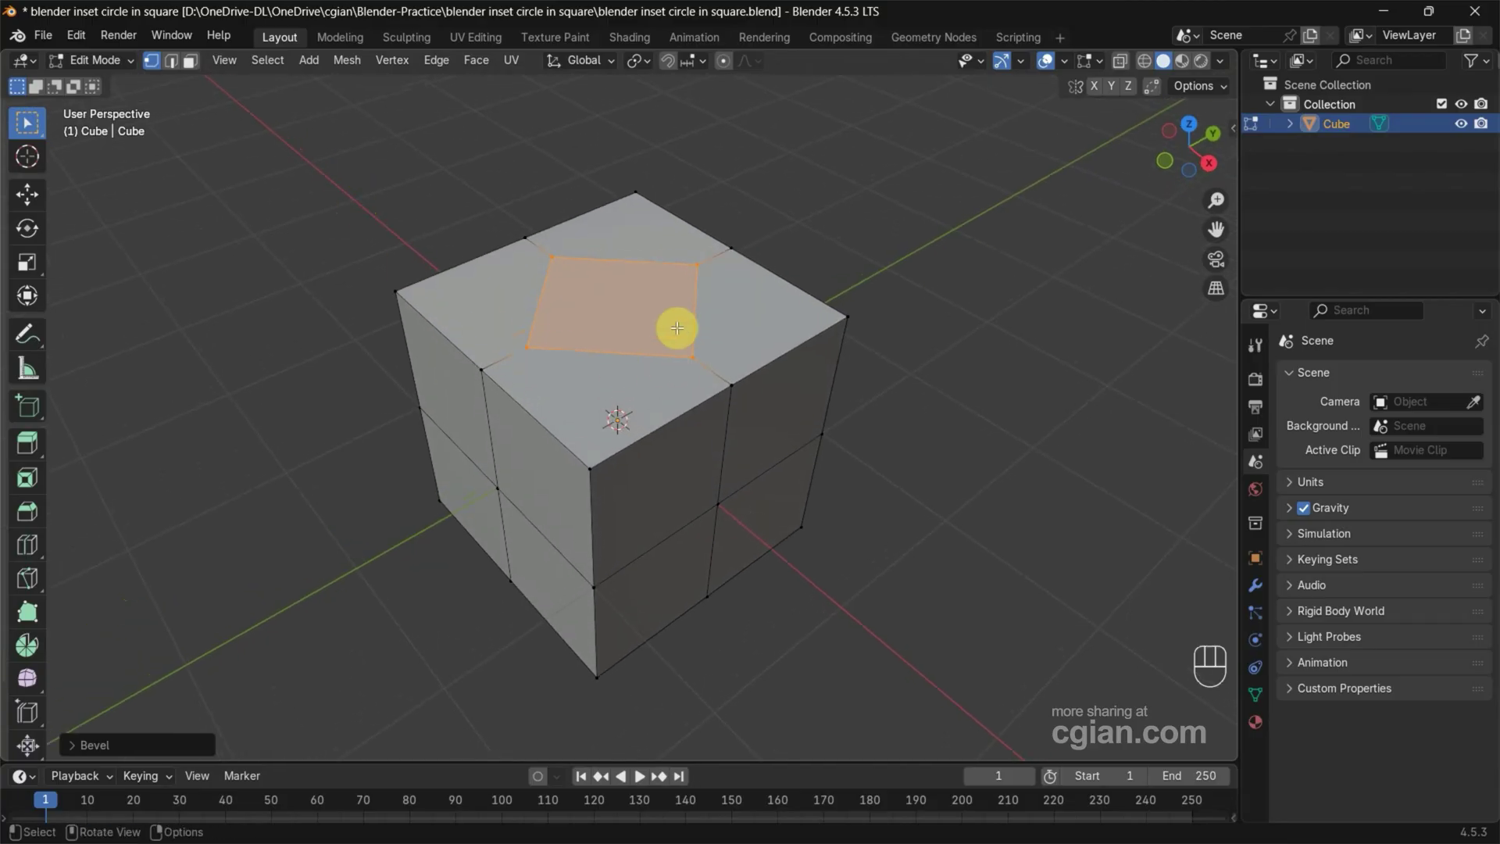
Step: Set the vertex bevel to 2 segments and lower its profile shape to about 0.036 to form an octagonal outline
{"action": "left_click", "coordinate": [108, 747]}
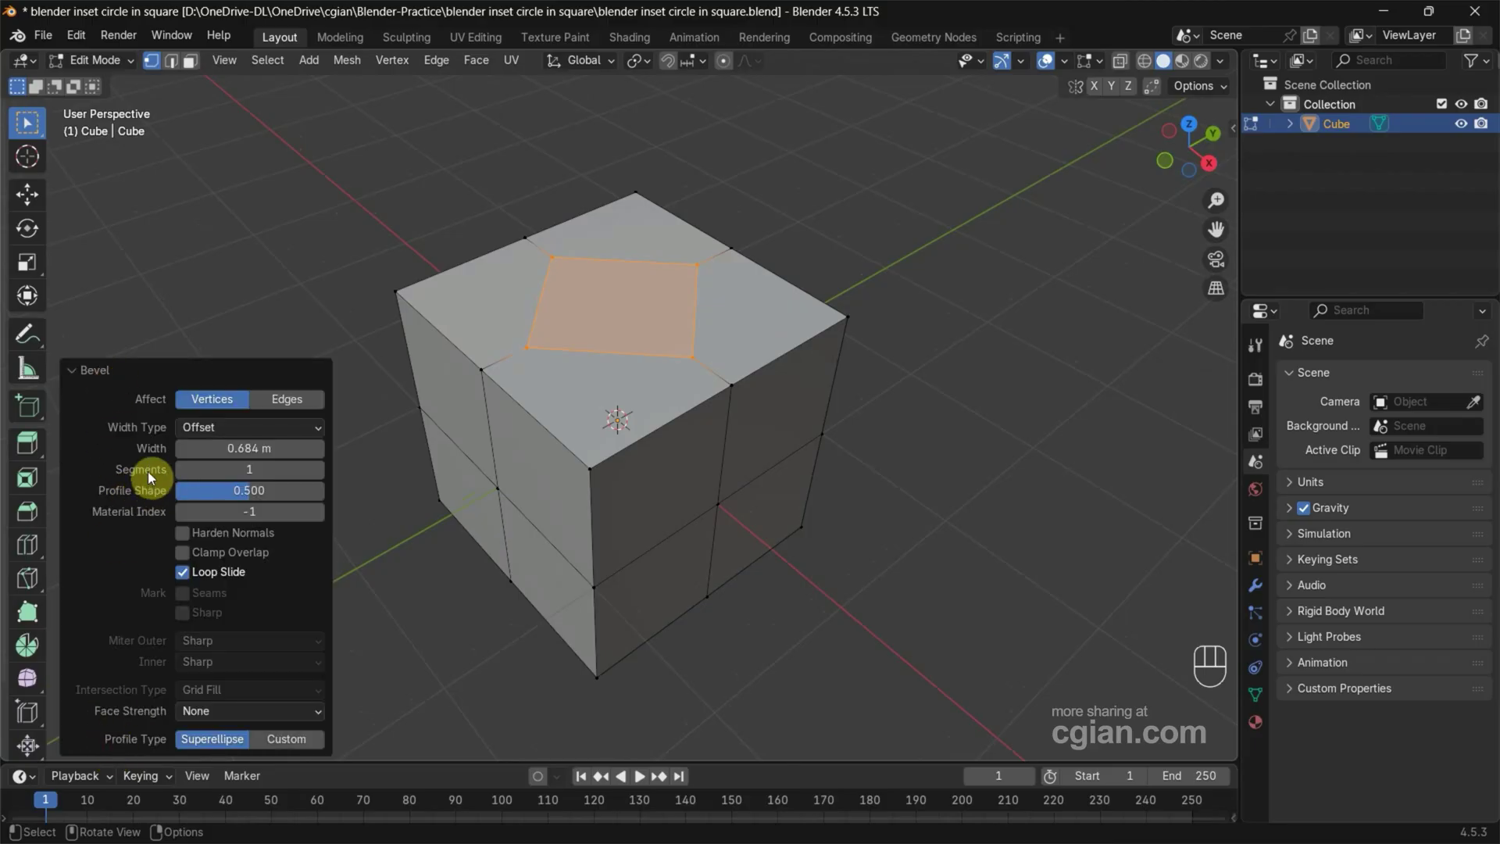
{"action": "left_click", "coordinate": [321, 468]}
{"action": "left_click_drag", "start_coordinate": [233, 489], "coordinate": [217, 489]}
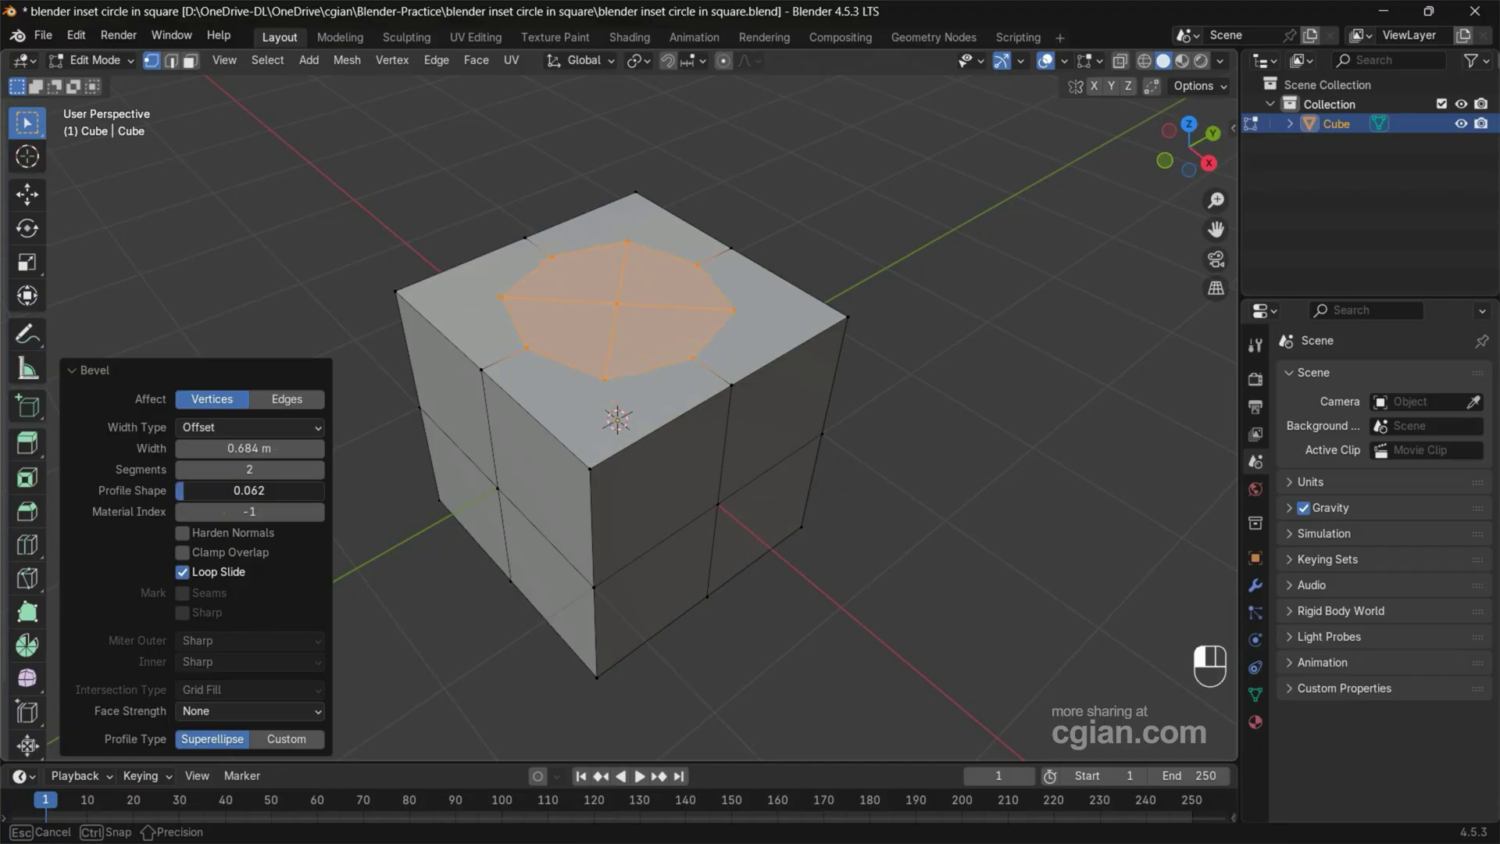
{"action": "left_click_drag", "start_coordinate": [206, 500], "coordinate": [206, 499]}
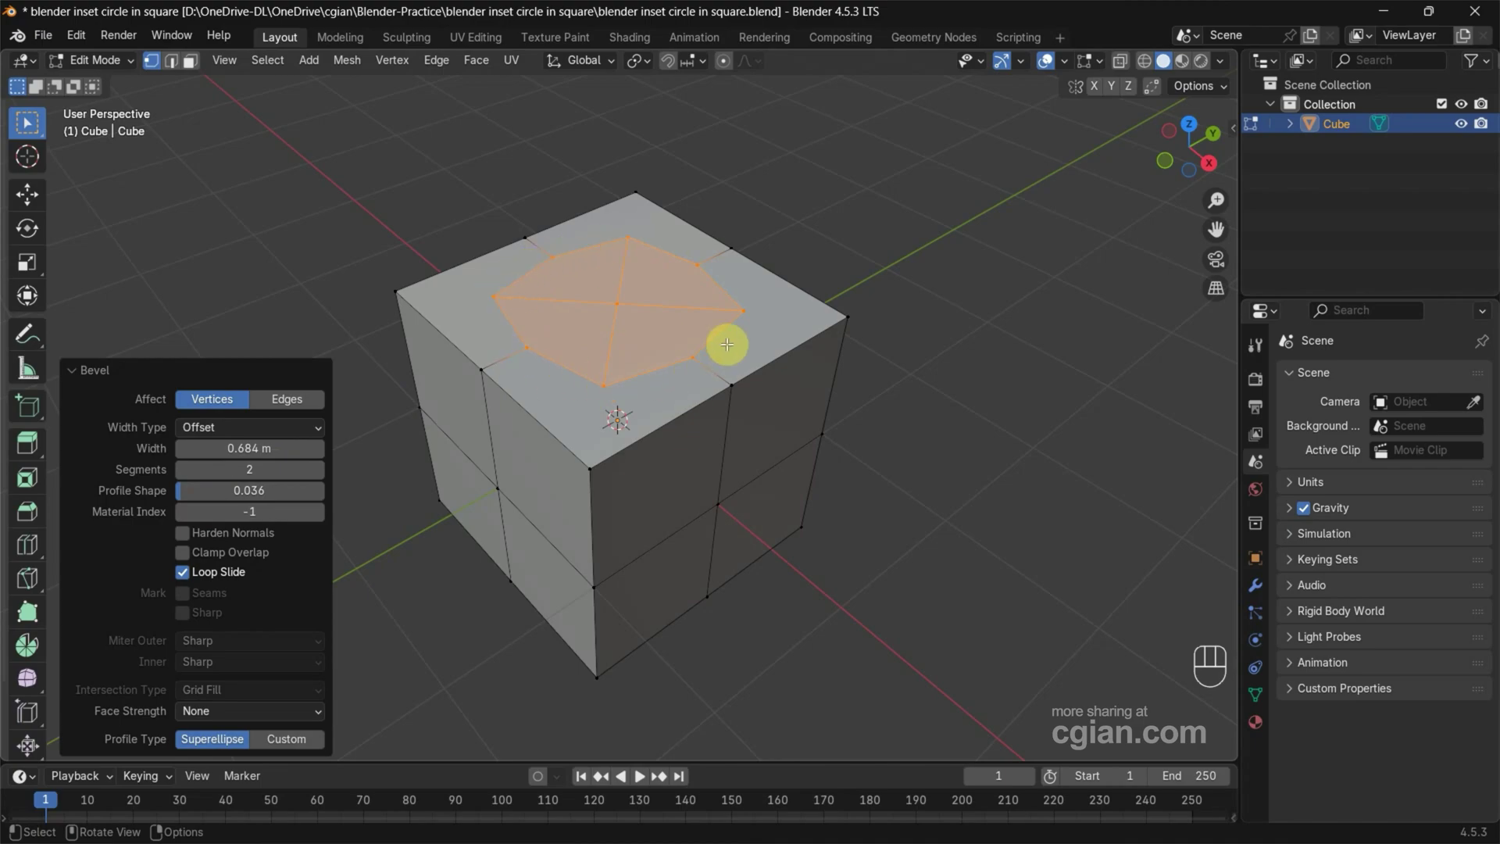
Step: Exclude the centre vertex from the selection and round the octagonal ring using To Sphere with a factor close to 1
{"action": "left_click", "coordinate": [626, 305], "text": "shift"}
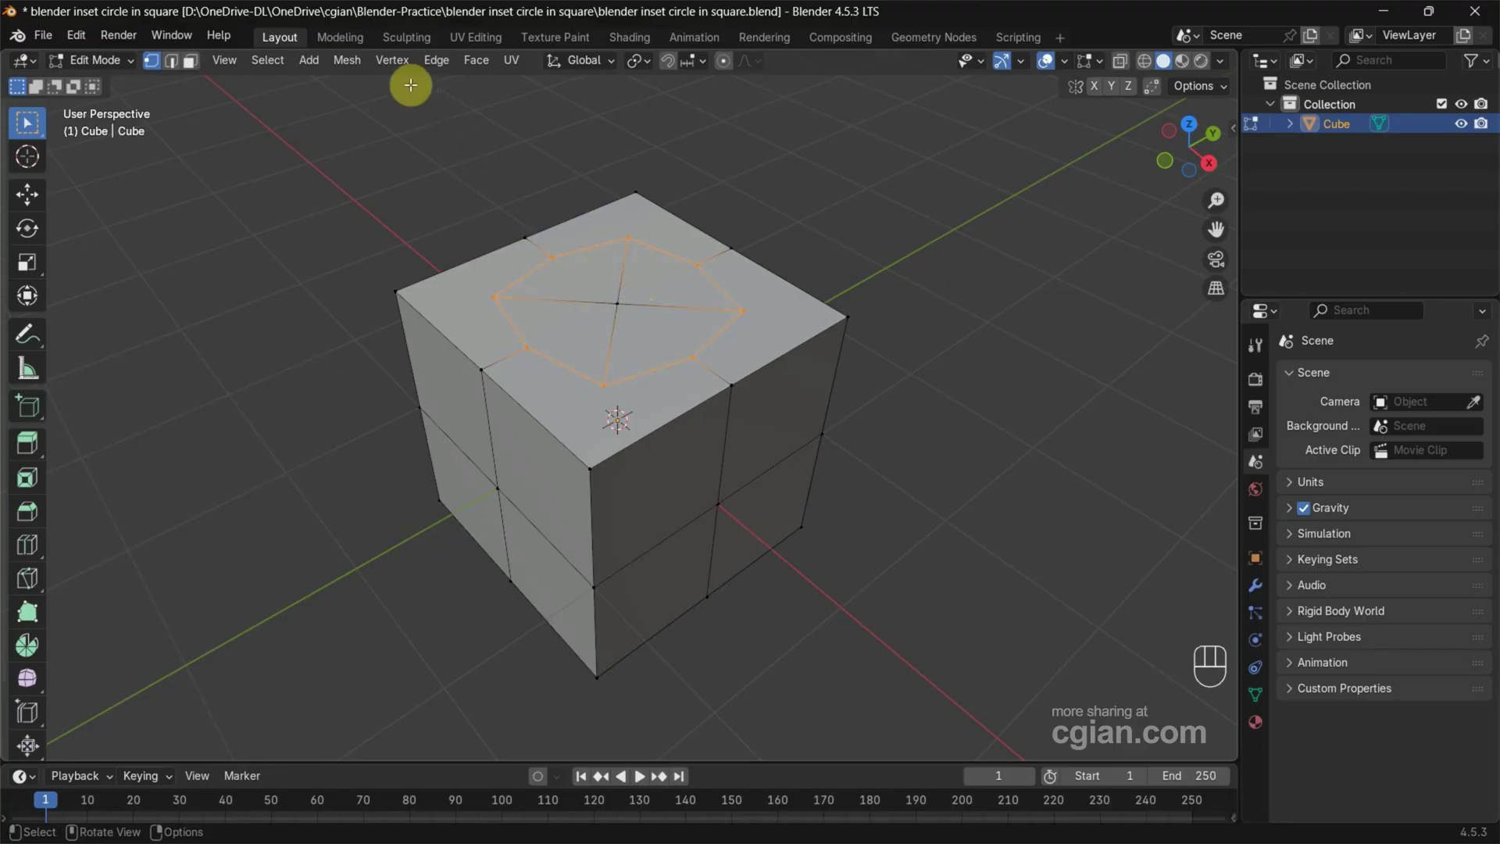
{"action": "left_click", "coordinate": [395, 63]}
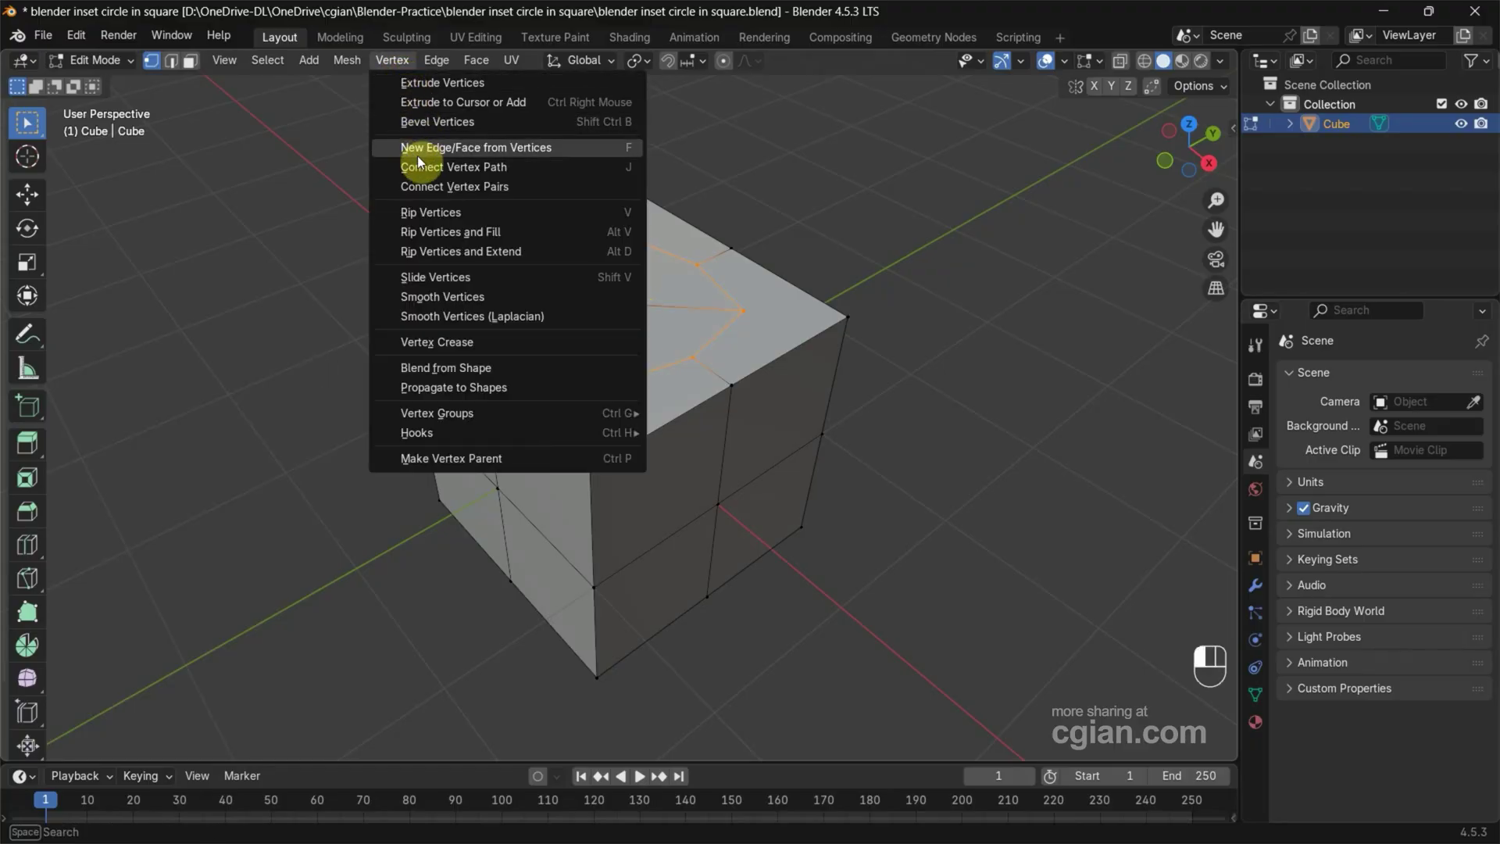
{"action": "left_click", "coordinate": [352, 63]}
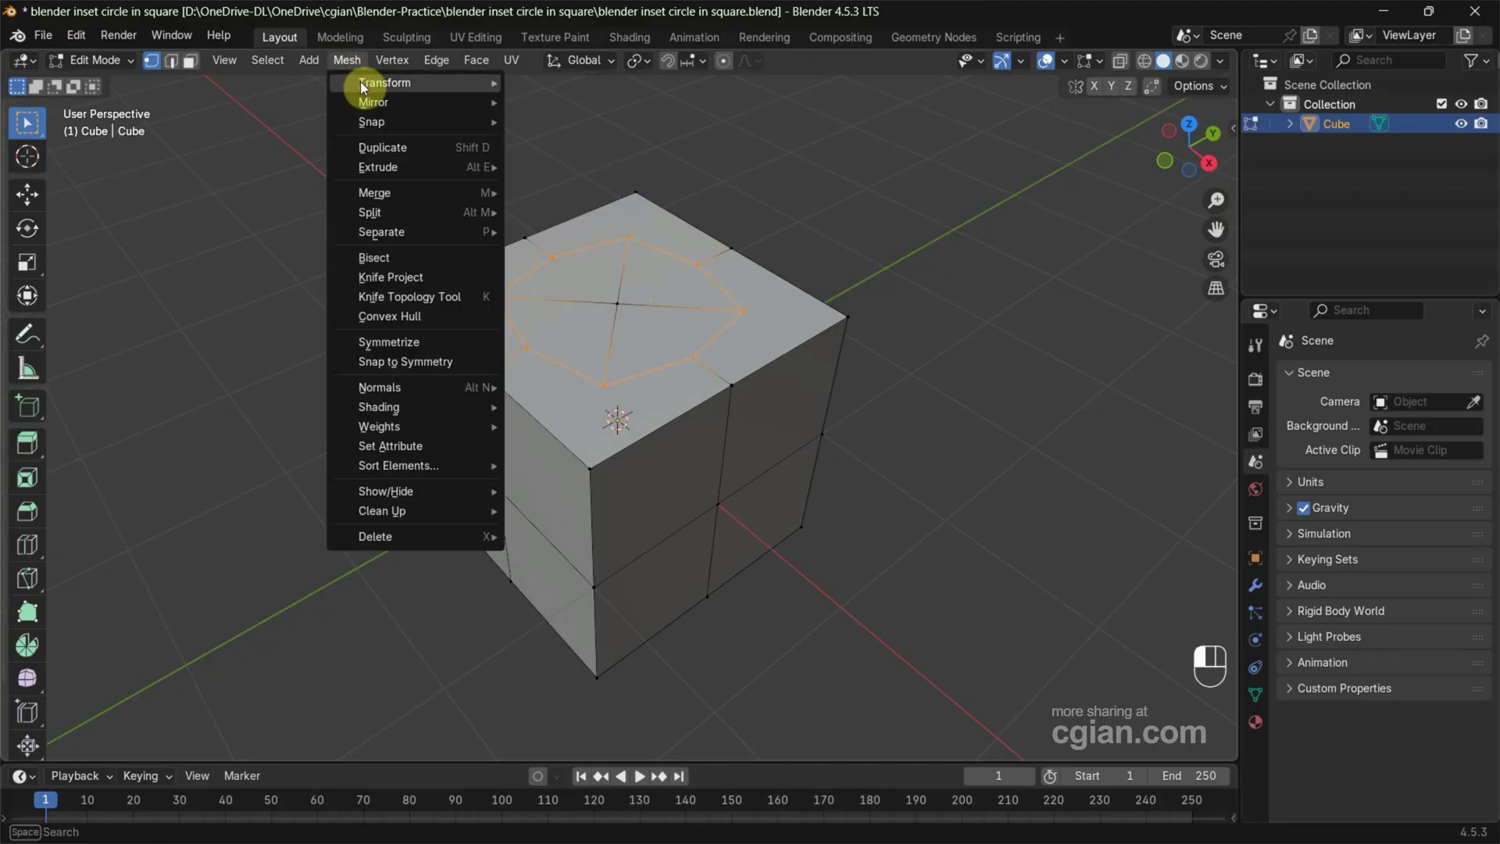
{"action": "mouse_move", "coordinate": [360, 81]}
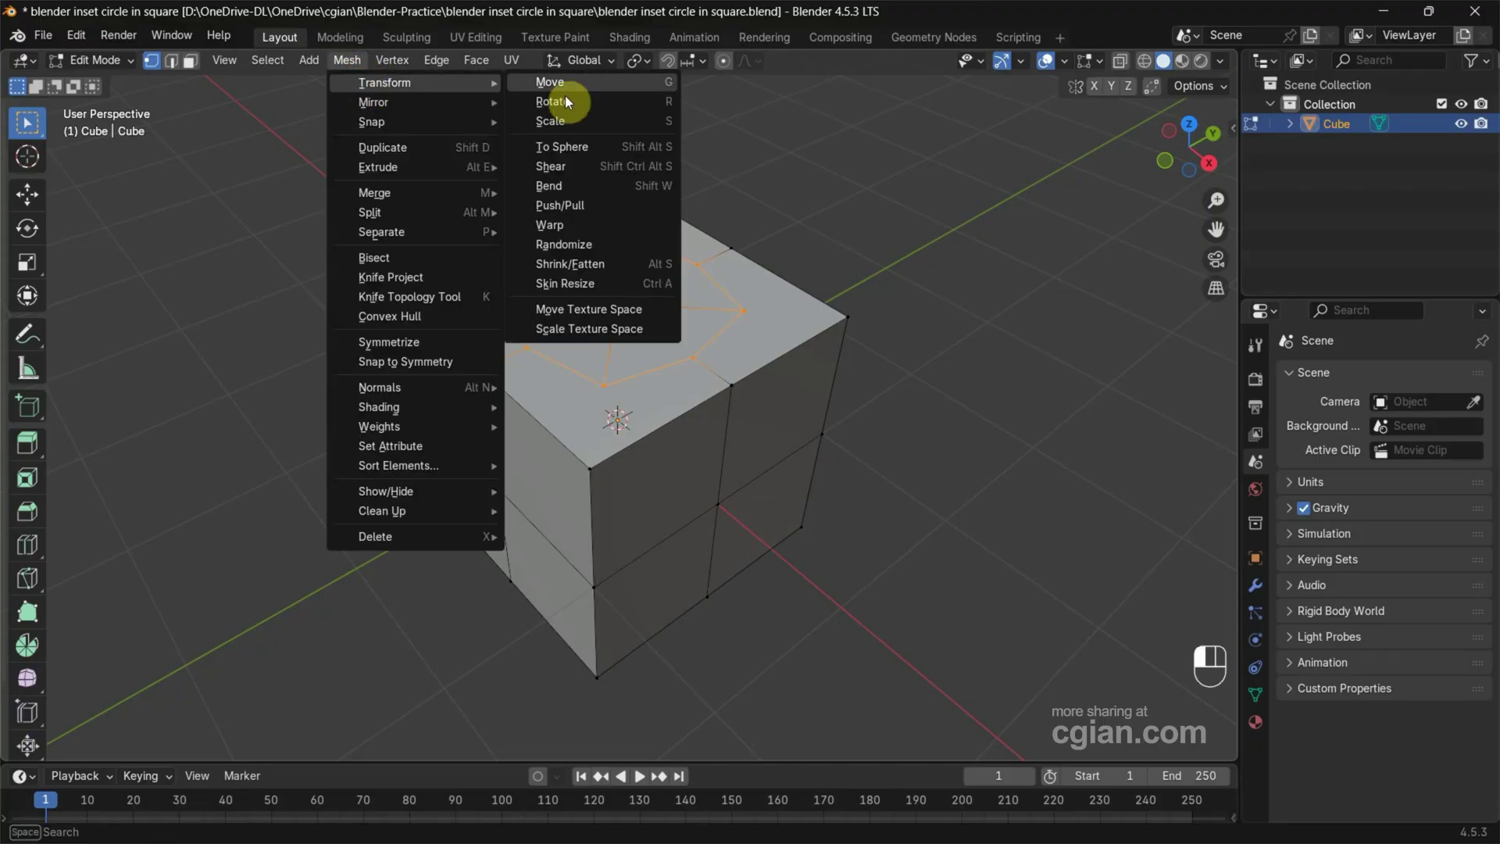
{"action": "left_click", "coordinate": [579, 147]}
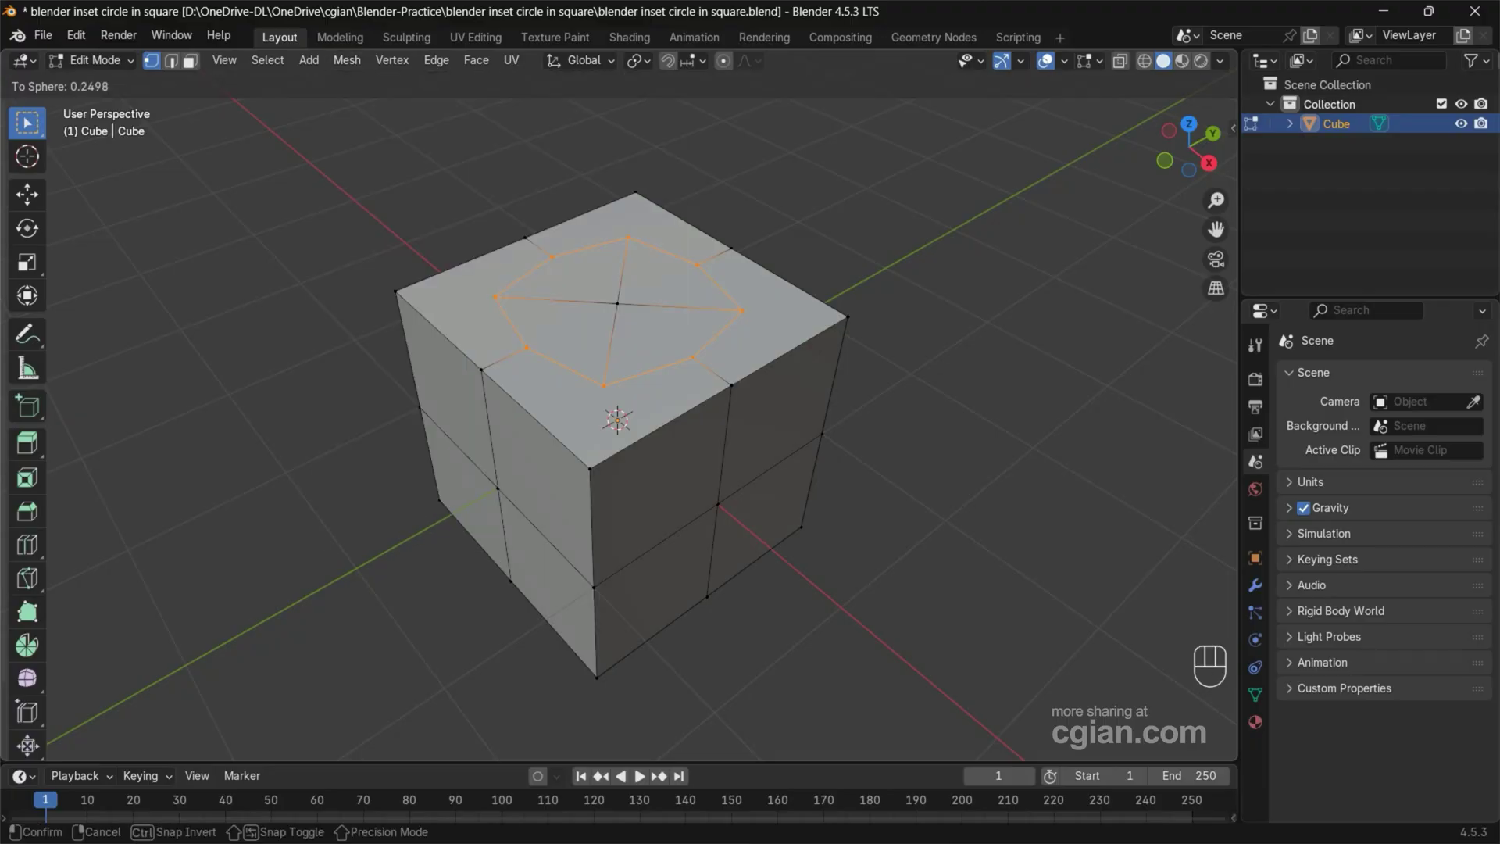
{"action": "left_click", "coordinate": [270, 302]}
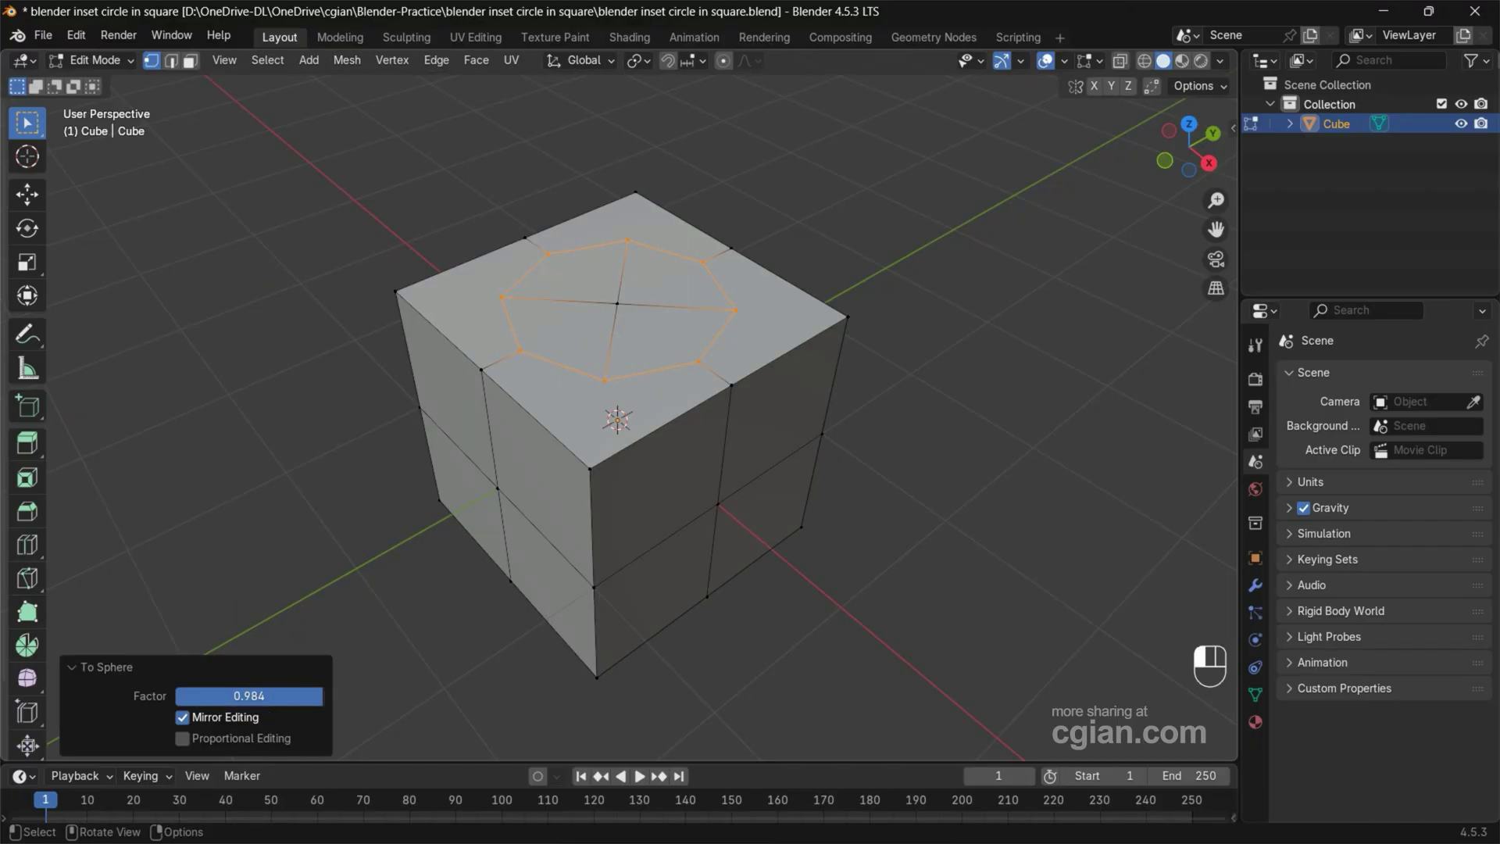
{"action": "left_click_drag", "start_coordinate": [316, 695], "coordinate": [328, 700]}
{"action": "left_click", "coordinate": [363, 514]}
{"action": "middle_click_drag", "start_coordinate": [364, 514], "coordinate": [338, 479]}
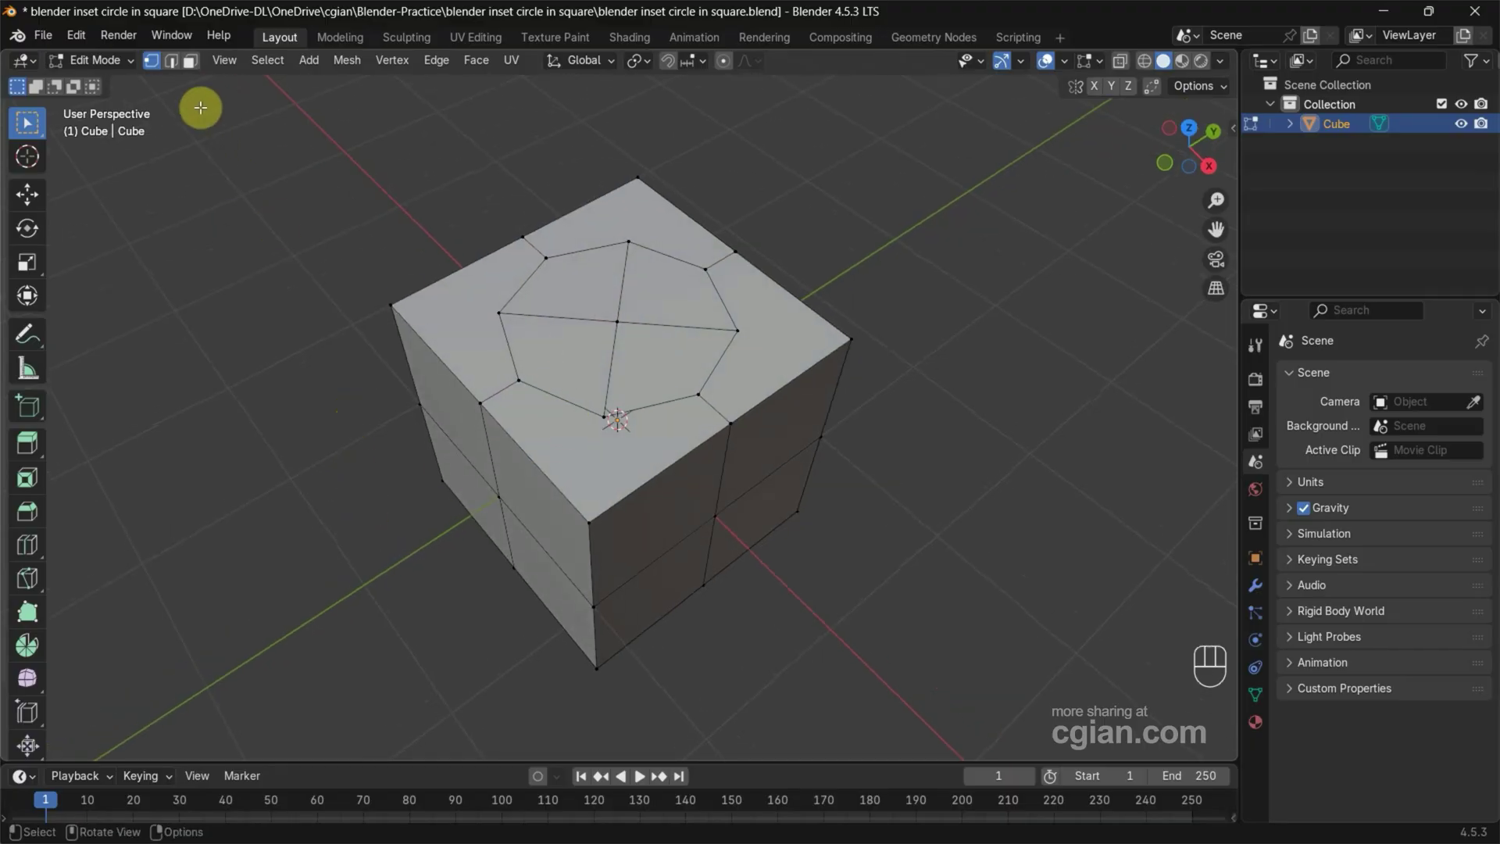
Step: Delete the four faces inside the rounded outline on the cube's top
{"action": "left_click", "coordinate": [190, 60]}
{"action": "left_click", "coordinate": [584, 314]}
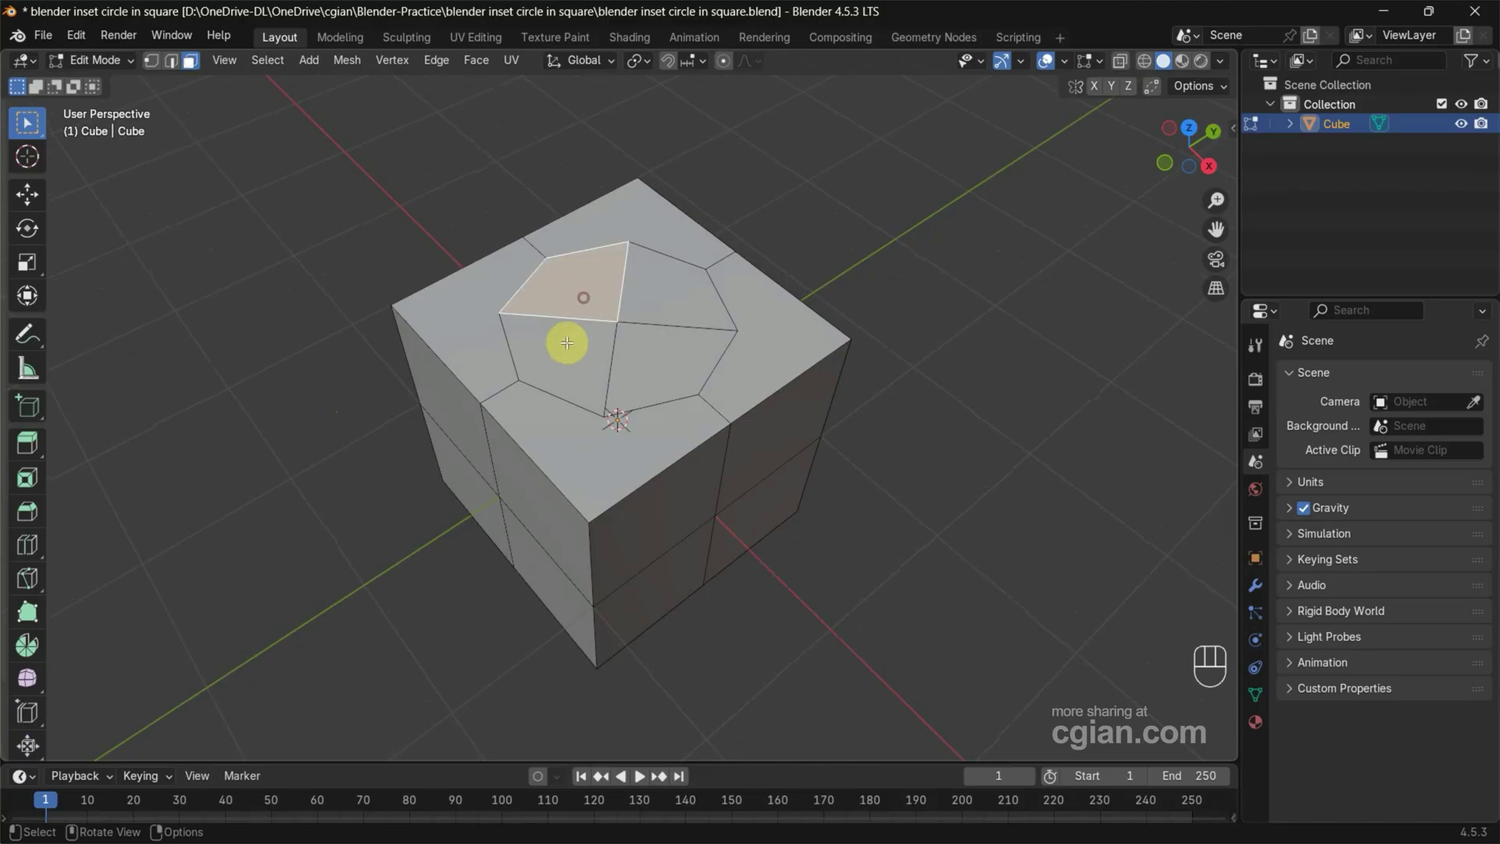
{"action": "left_click", "coordinate": [570, 345], "text": "shift"}
{"action": "left_click", "coordinate": [646, 358], "text": "shift"}
{"action": "left_click", "coordinate": [665, 297], "text": "shift"}
{"action": "key", "text": "Delete"}
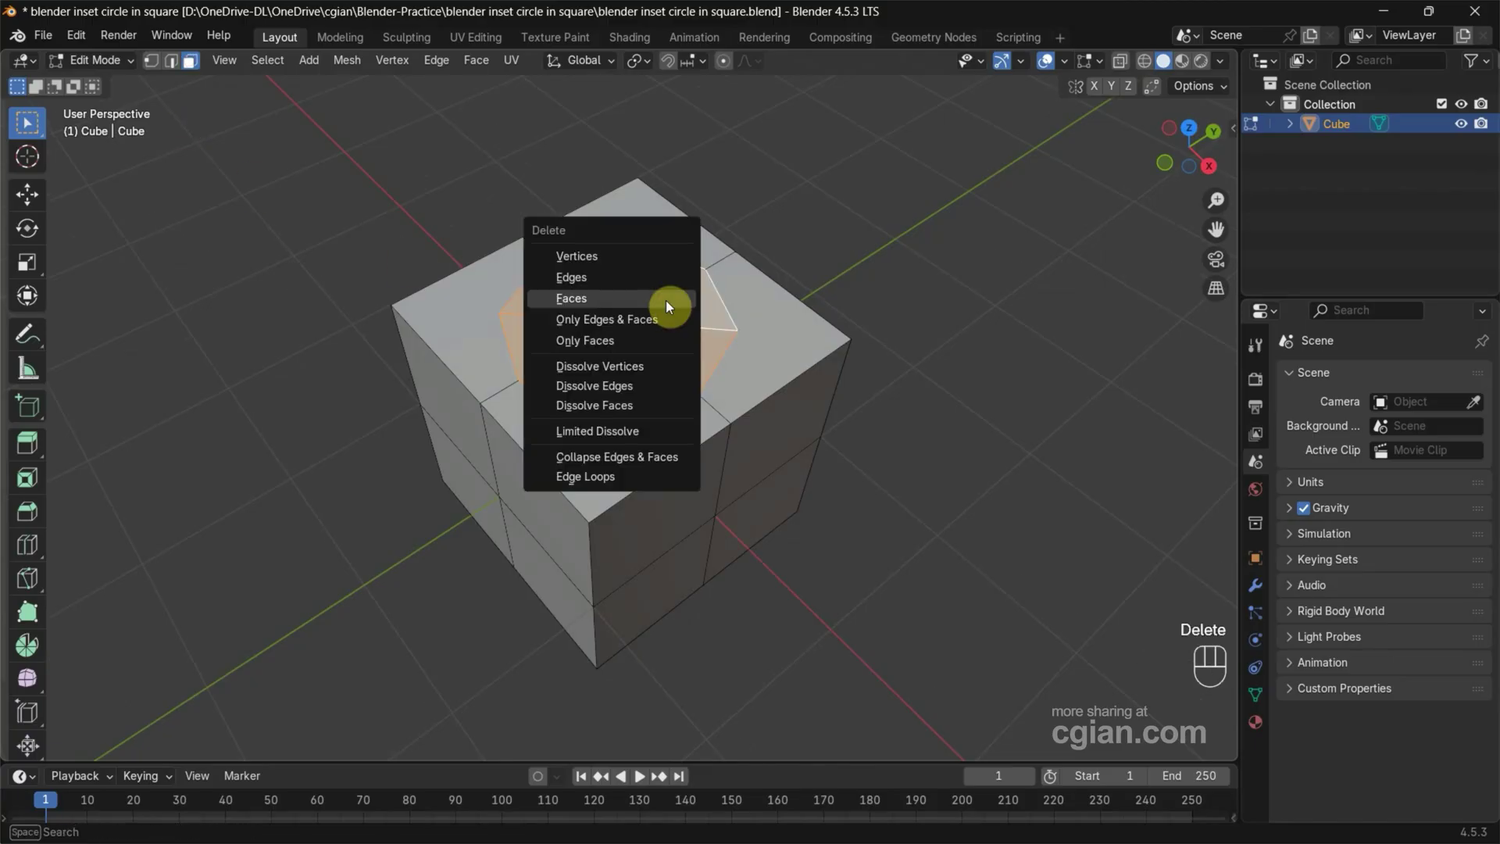
{"action": "left_click", "coordinate": [665, 301]}
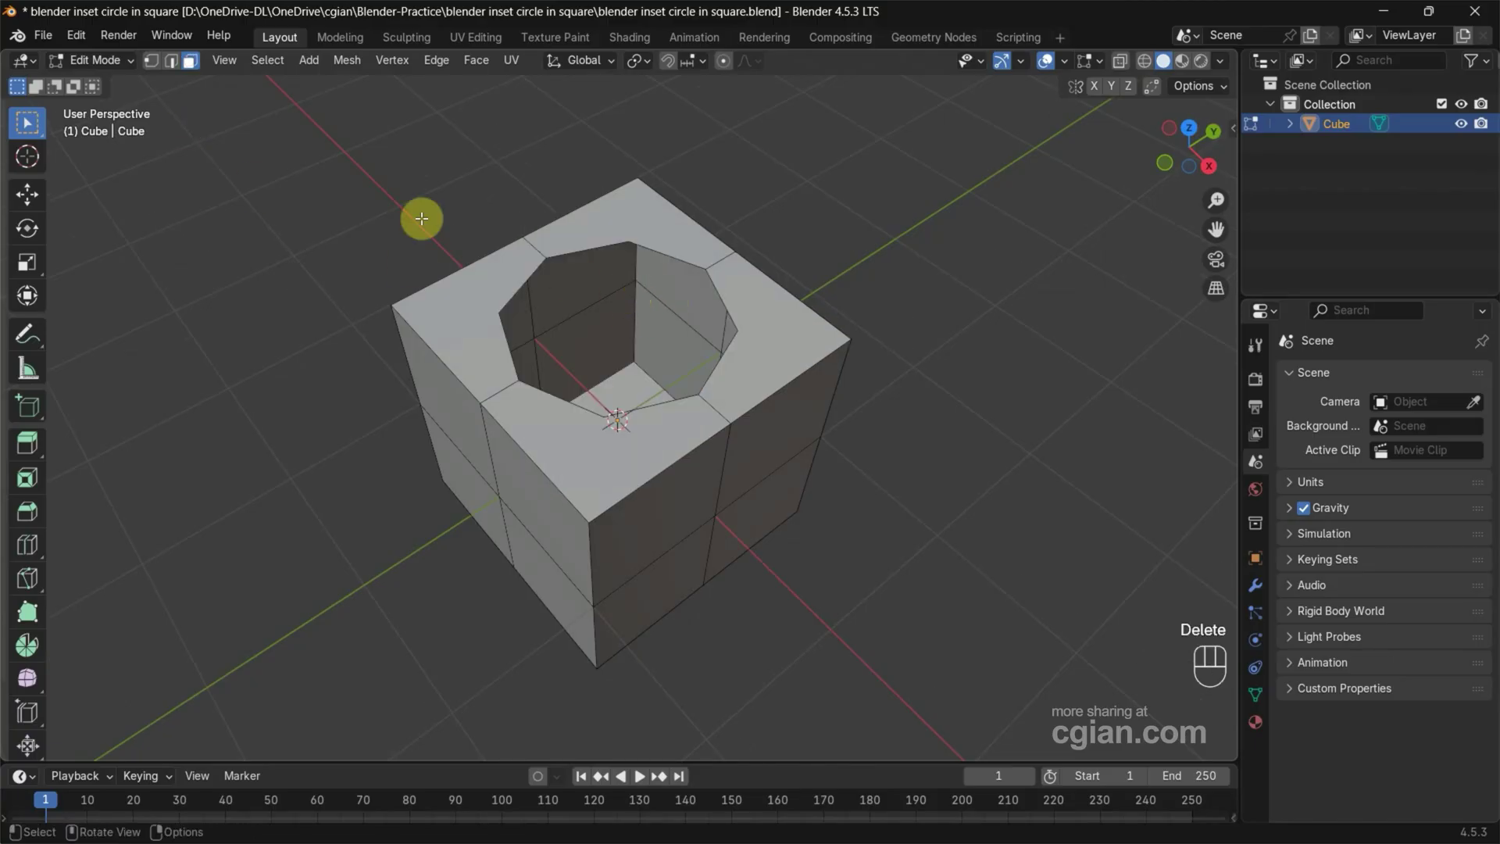
Step: Select the full edge loop around the top opening and close it with Grid Fill
{"action": "left_click", "coordinate": [169, 63]}
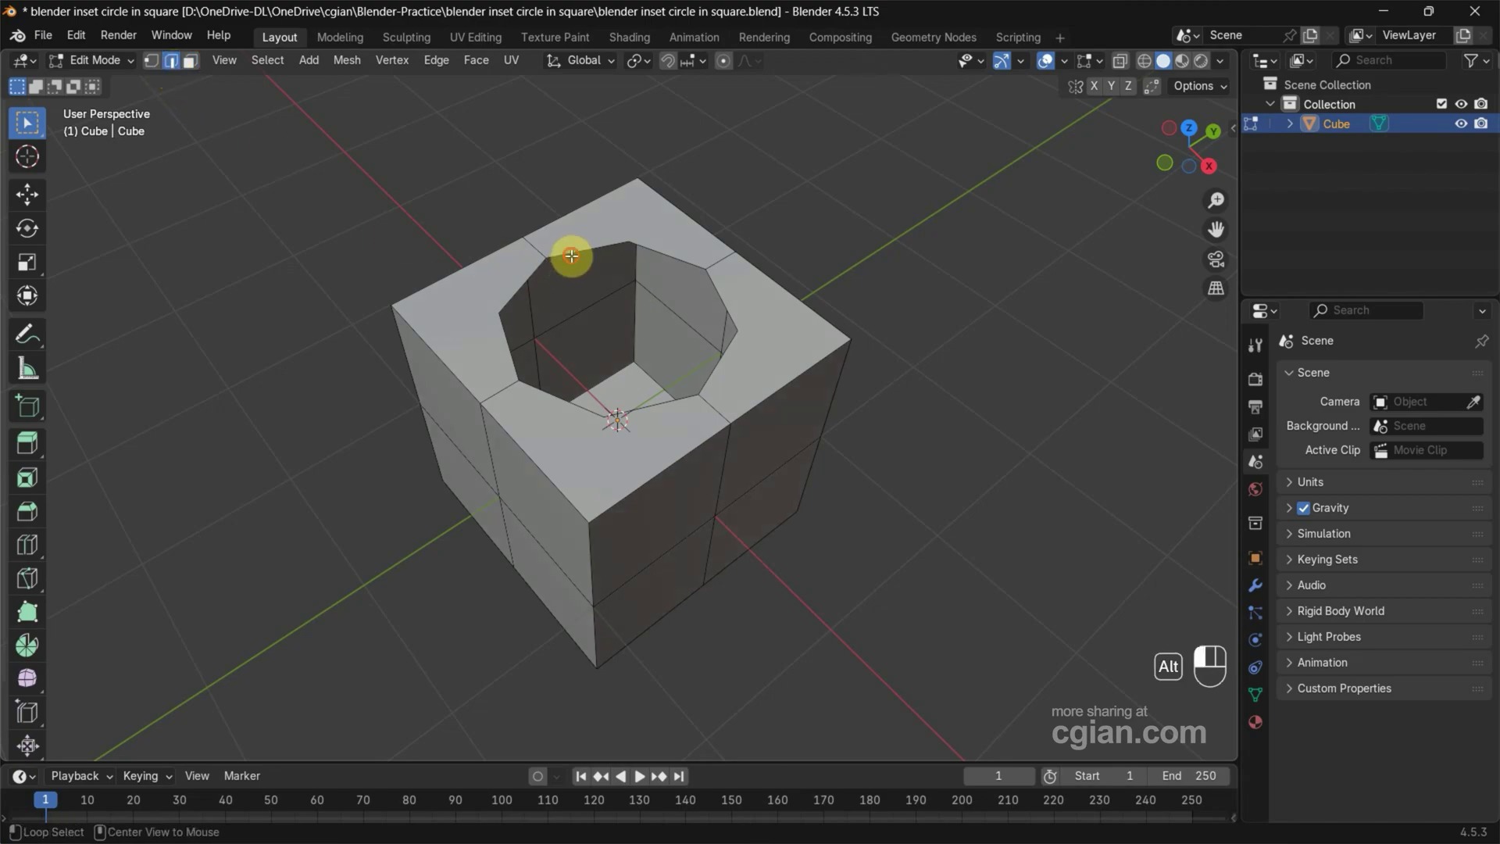
{"action": "left_click", "coordinate": [571, 256], "text": "alt"}
{"action": "left_click", "coordinate": [529, 320], "text": "alt+shift"}
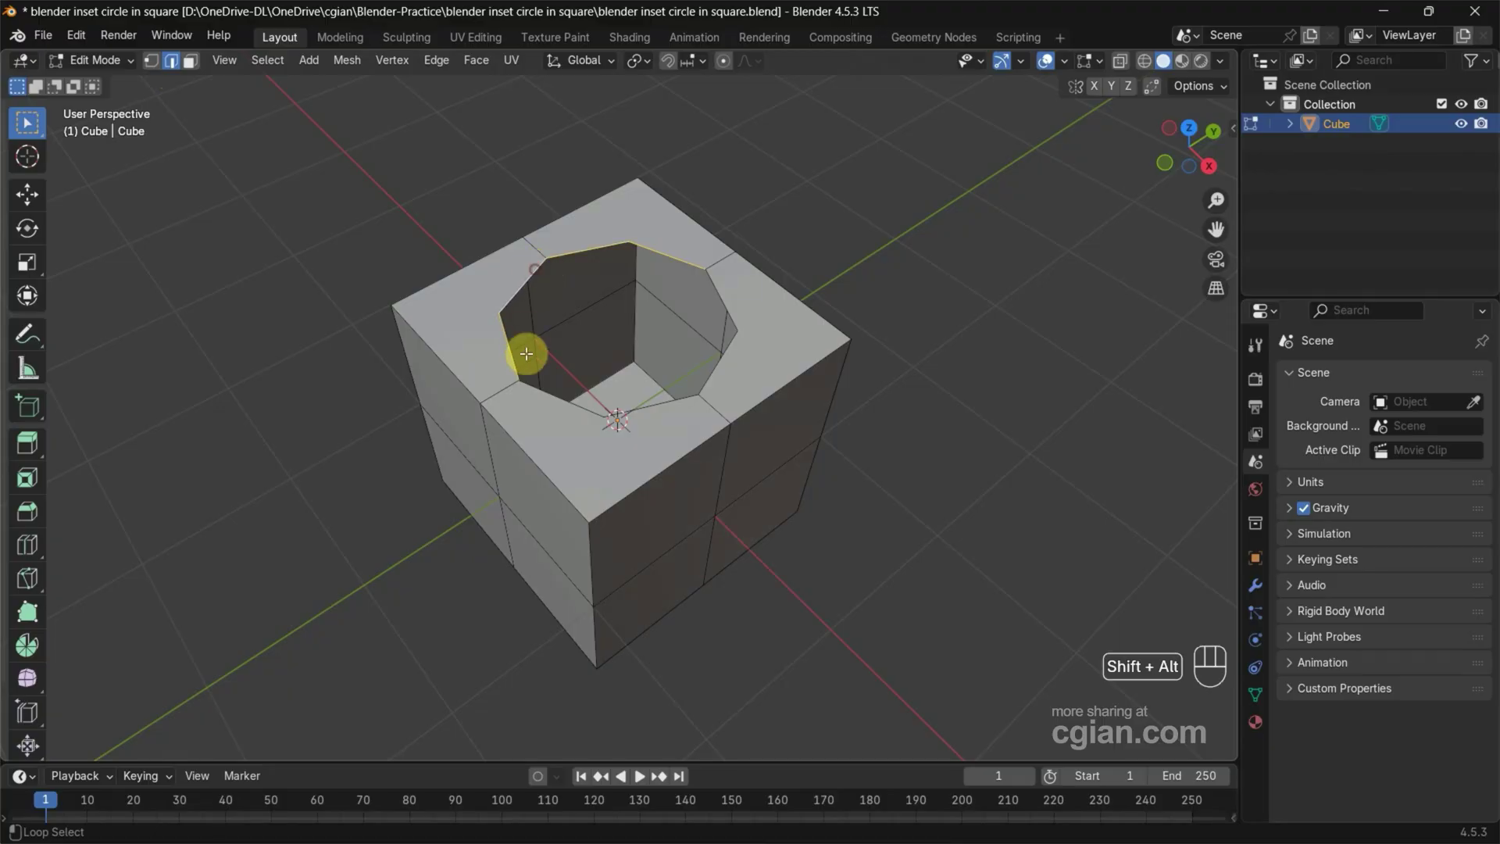
{"action": "left_click", "coordinate": [544, 391], "text": "alt+shift"}
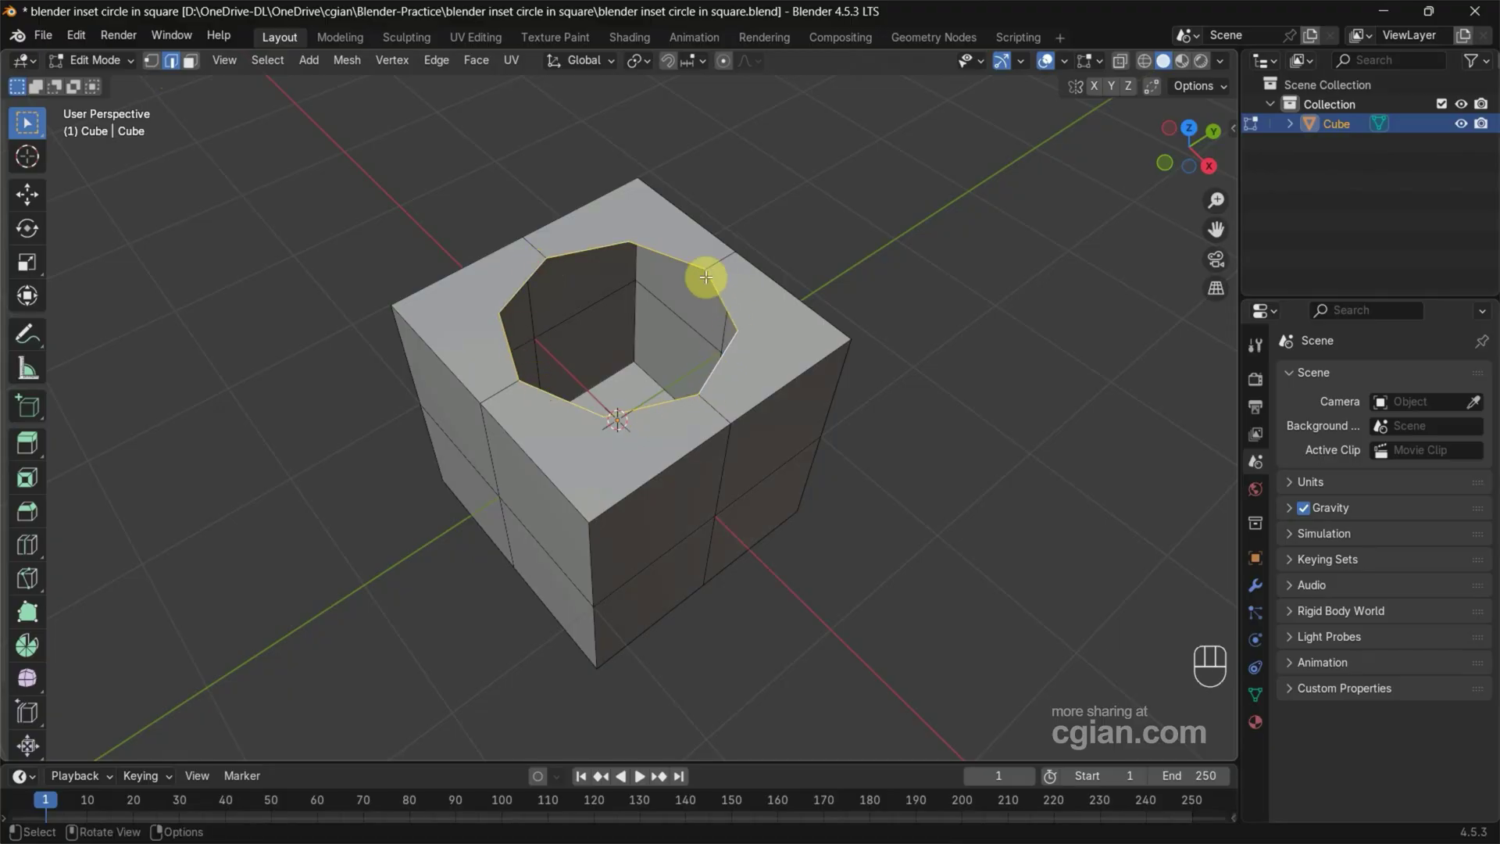
{"action": "left_click", "coordinate": [468, 60]}
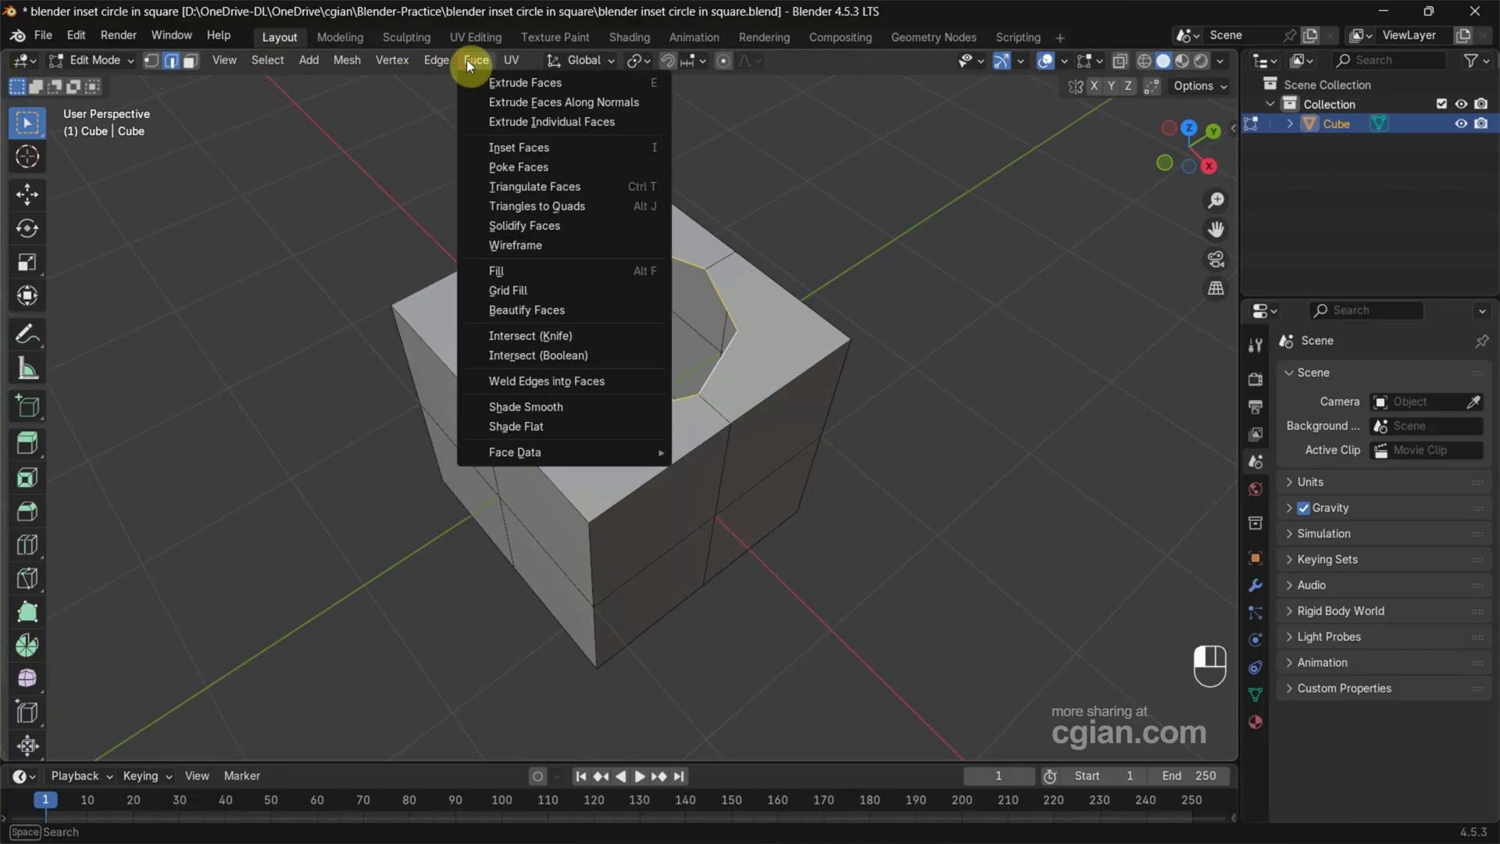
{"action": "left_click", "coordinate": [509, 290]}
Step: Extrude the filled circular faces about 0.58 m down into the cube along the global Z axis
{"action": "middle_click_drag", "start_coordinate": [435, 268], "coordinate": [502, 295]}
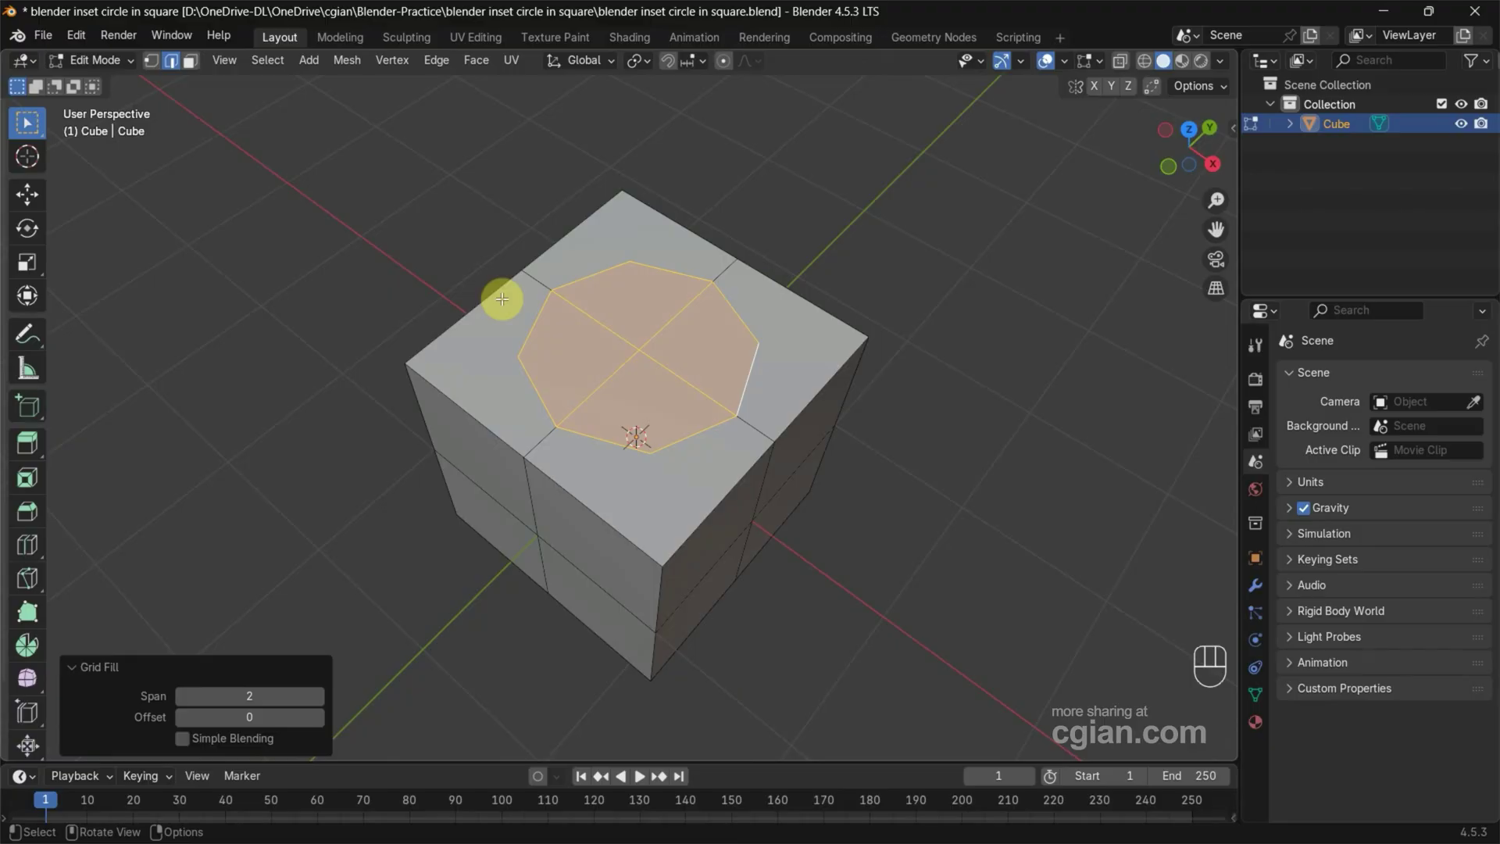
{"action": "key", "text": "e"}
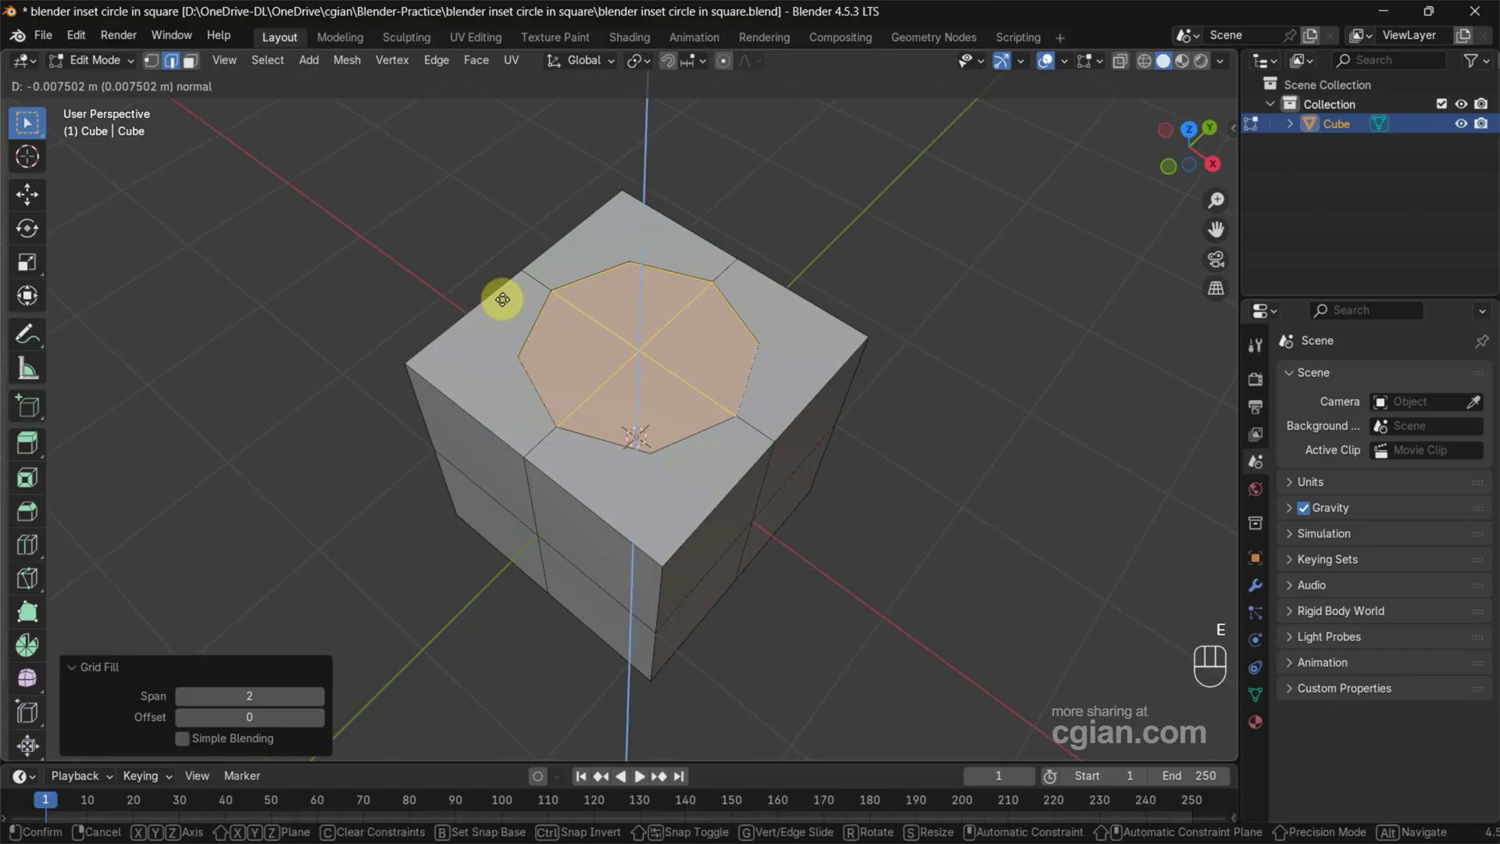
{"action": "key", "text": "z"}
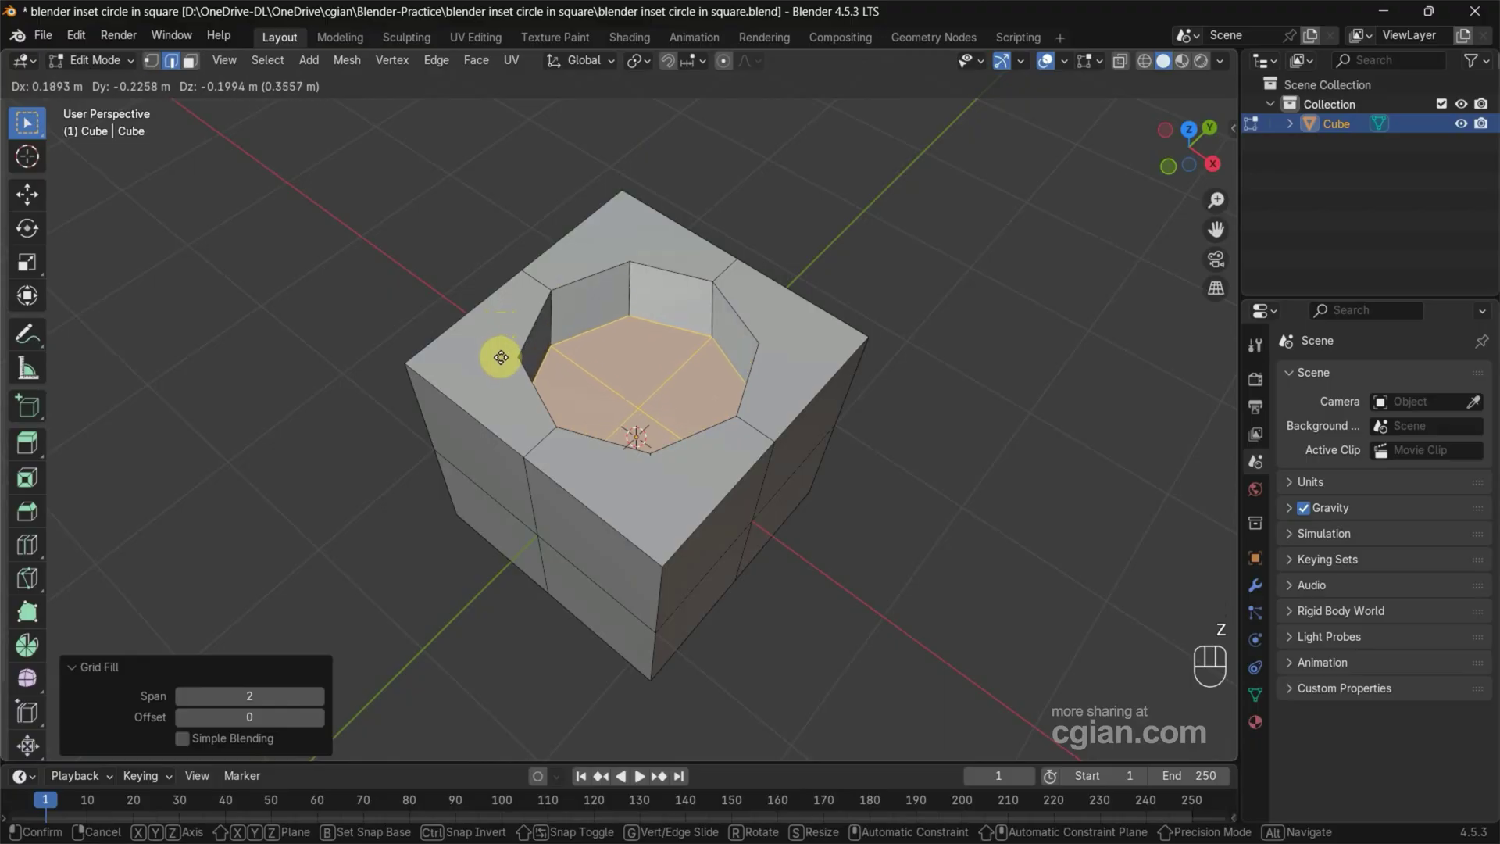
{"action": "key", "text": "z"}
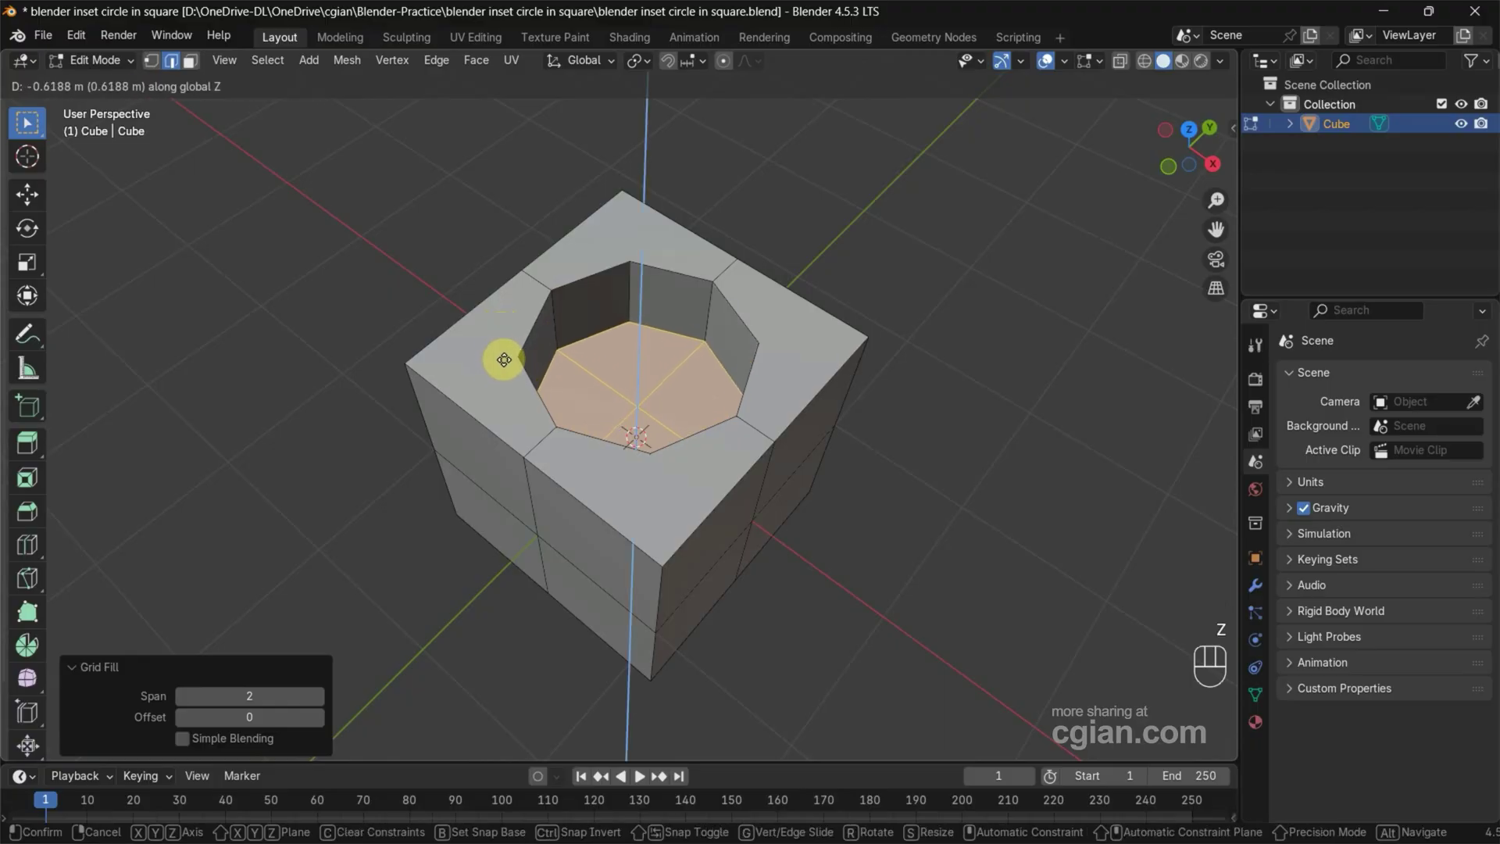
{"action": "left_click", "coordinate": [502, 348]}
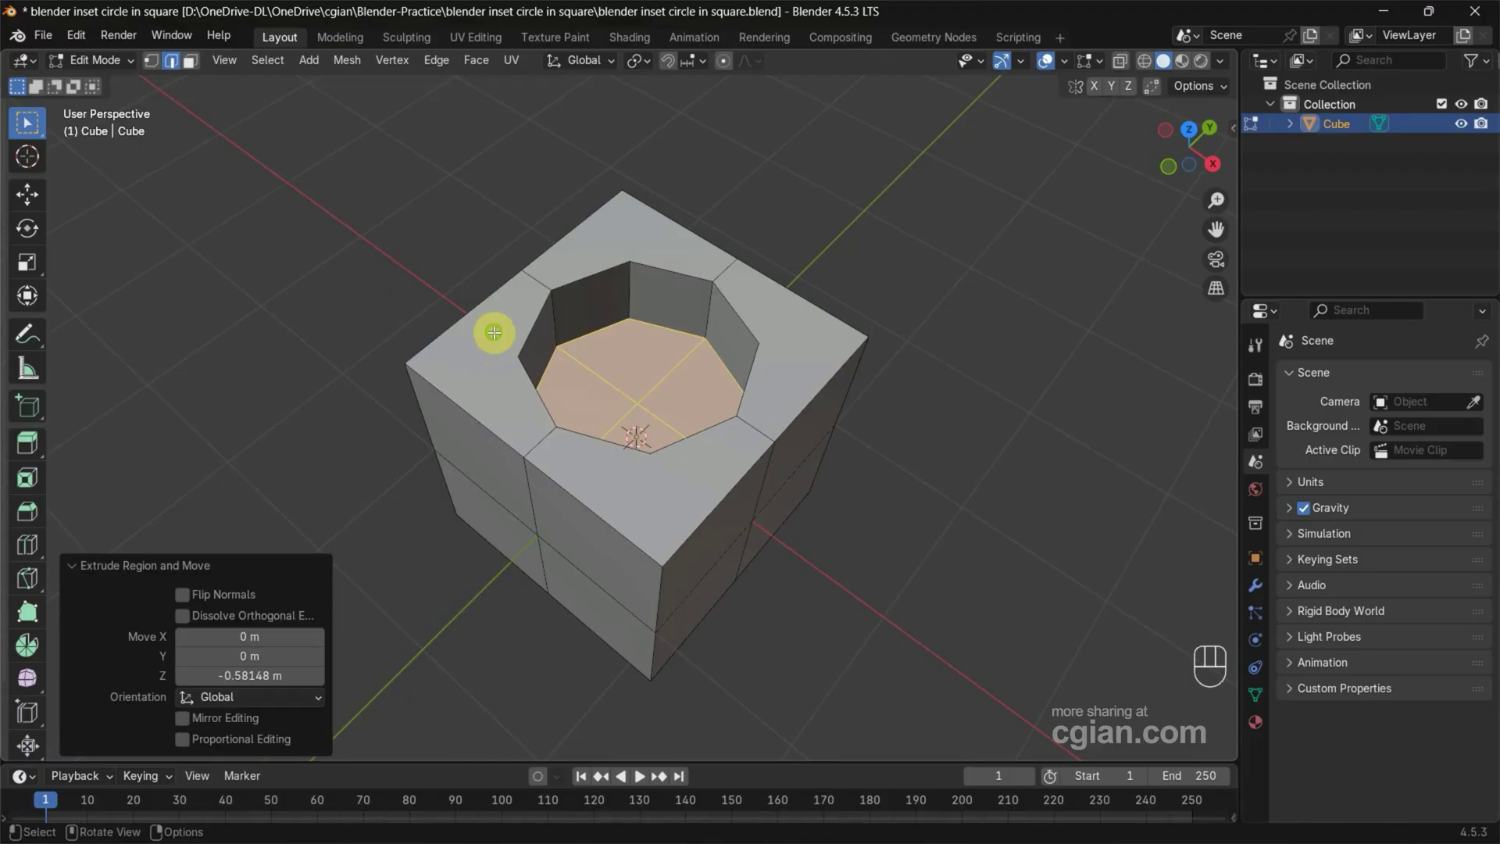
Step: Knife-cut four edges across the top face, each joining a vertex of the octagonal opening to the nearest corner of the cube
{"action": "mouse_move", "coordinate": [495, 328]}
{"action": "middle_mouse_down"}
{"action": "mouse_move", "coordinate": [479, 301]}
{"action": "mouse_move", "coordinate": [492, 298]}
{"action": "mouse_move", "coordinate": [492, 316]}
{"action": "middle_mouse_up"}
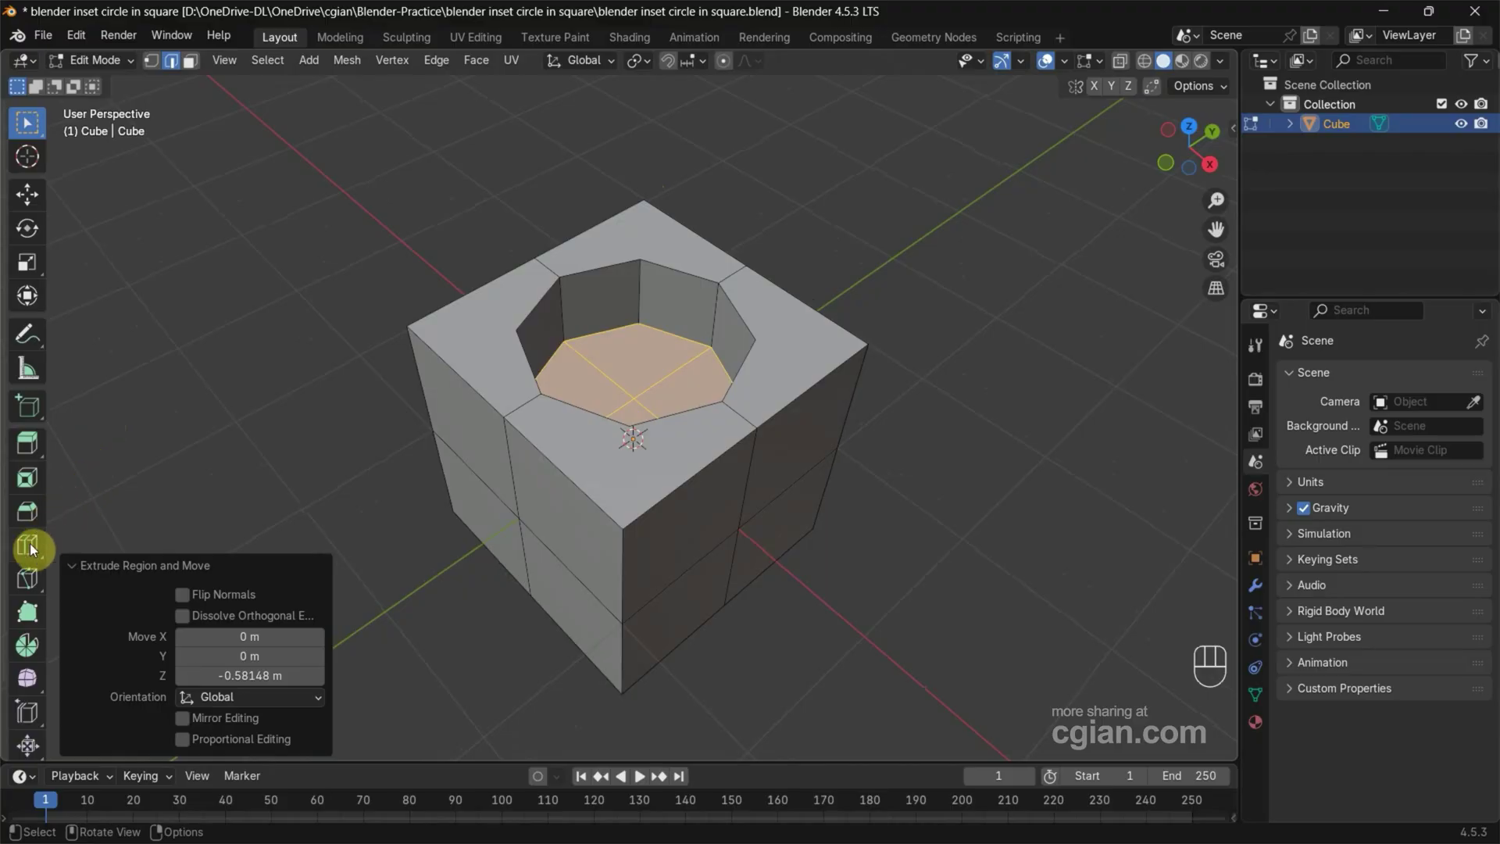
{"action": "left_click", "coordinate": [27, 576]}
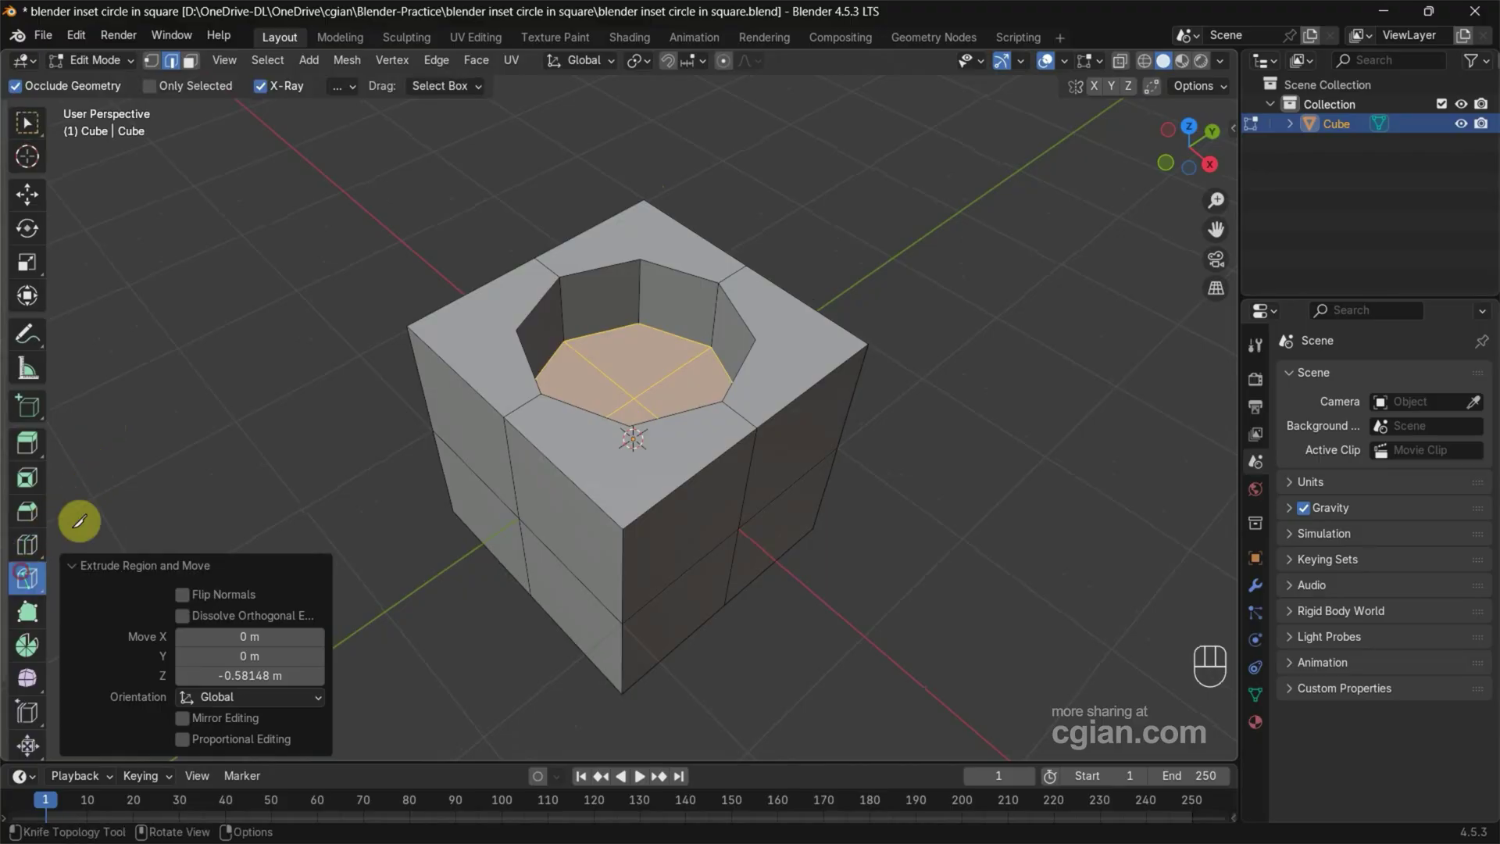
{"action": "left_click", "coordinate": [516, 329]}
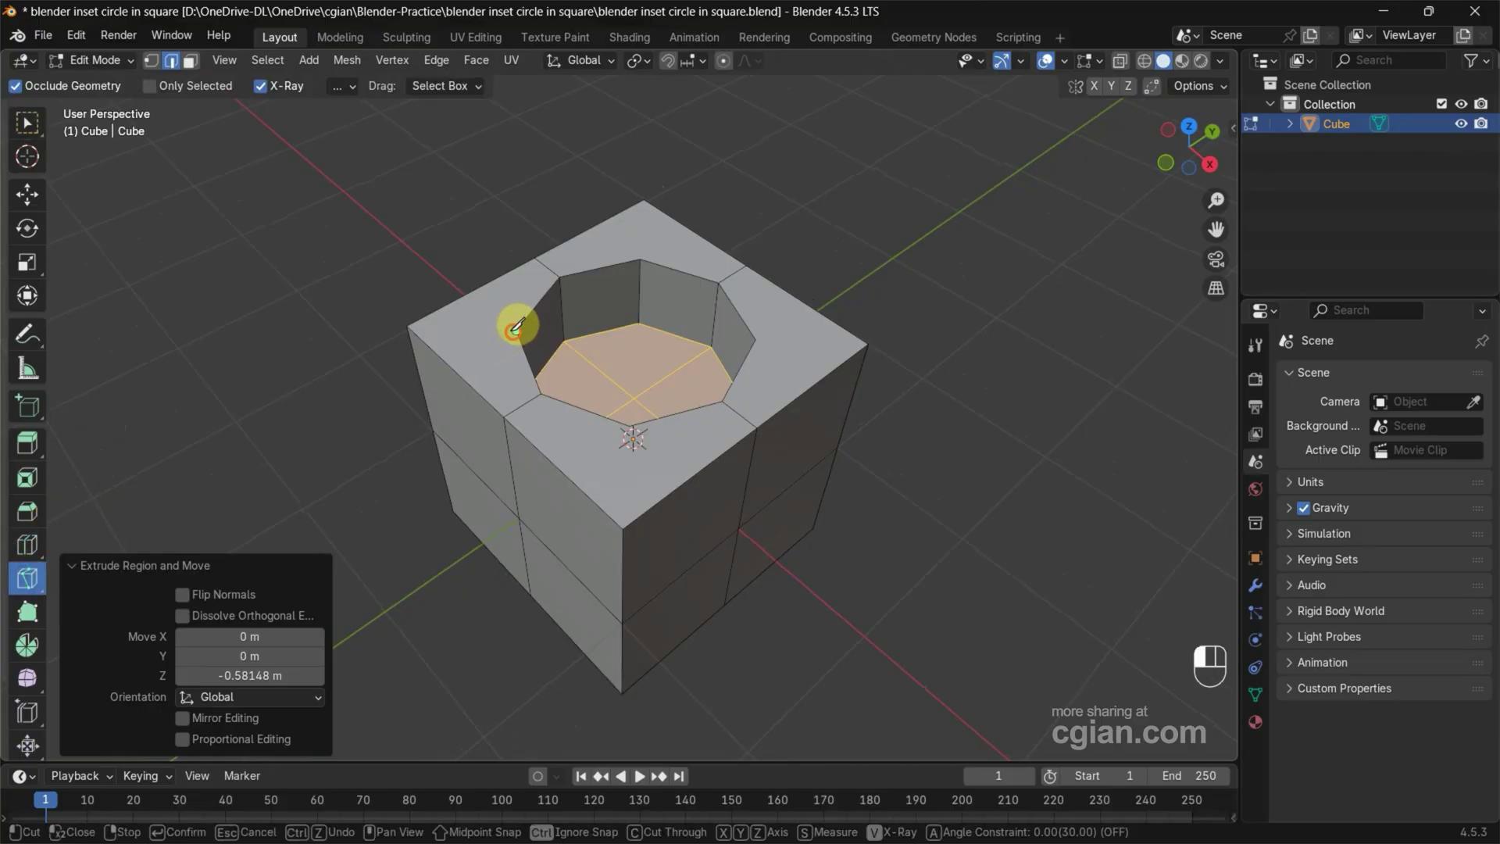
{"action": "left_click", "coordinate": [407, 325]}
{"action": "key", "text": "Return"}
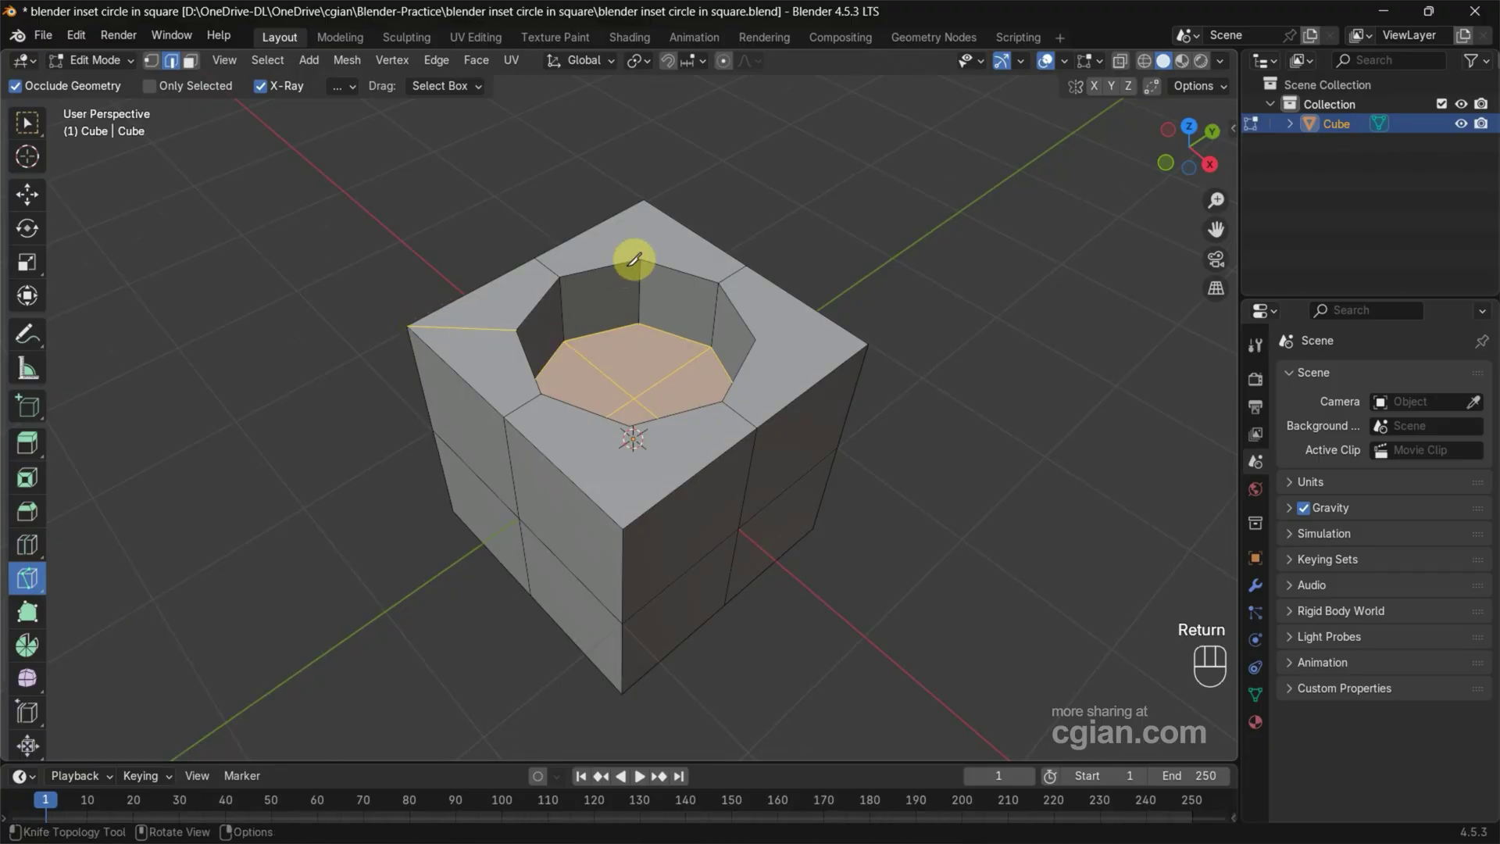
{"action": "left_click", "coordinate": [641, 258]}
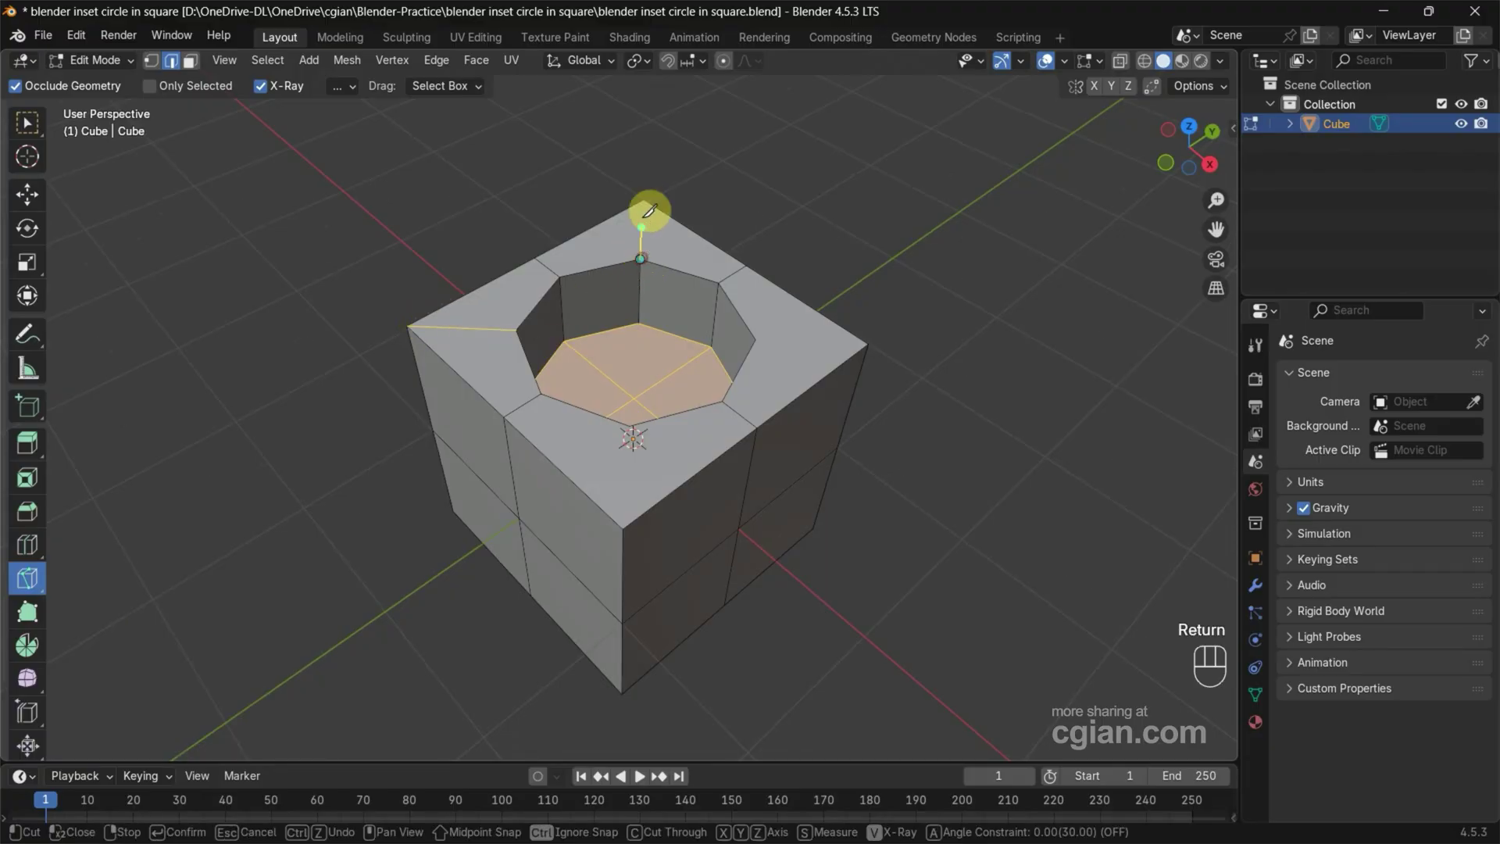
{"action": "left_click", "coordinate": [645, 198]}
{"action": "key", "text": "Return"}
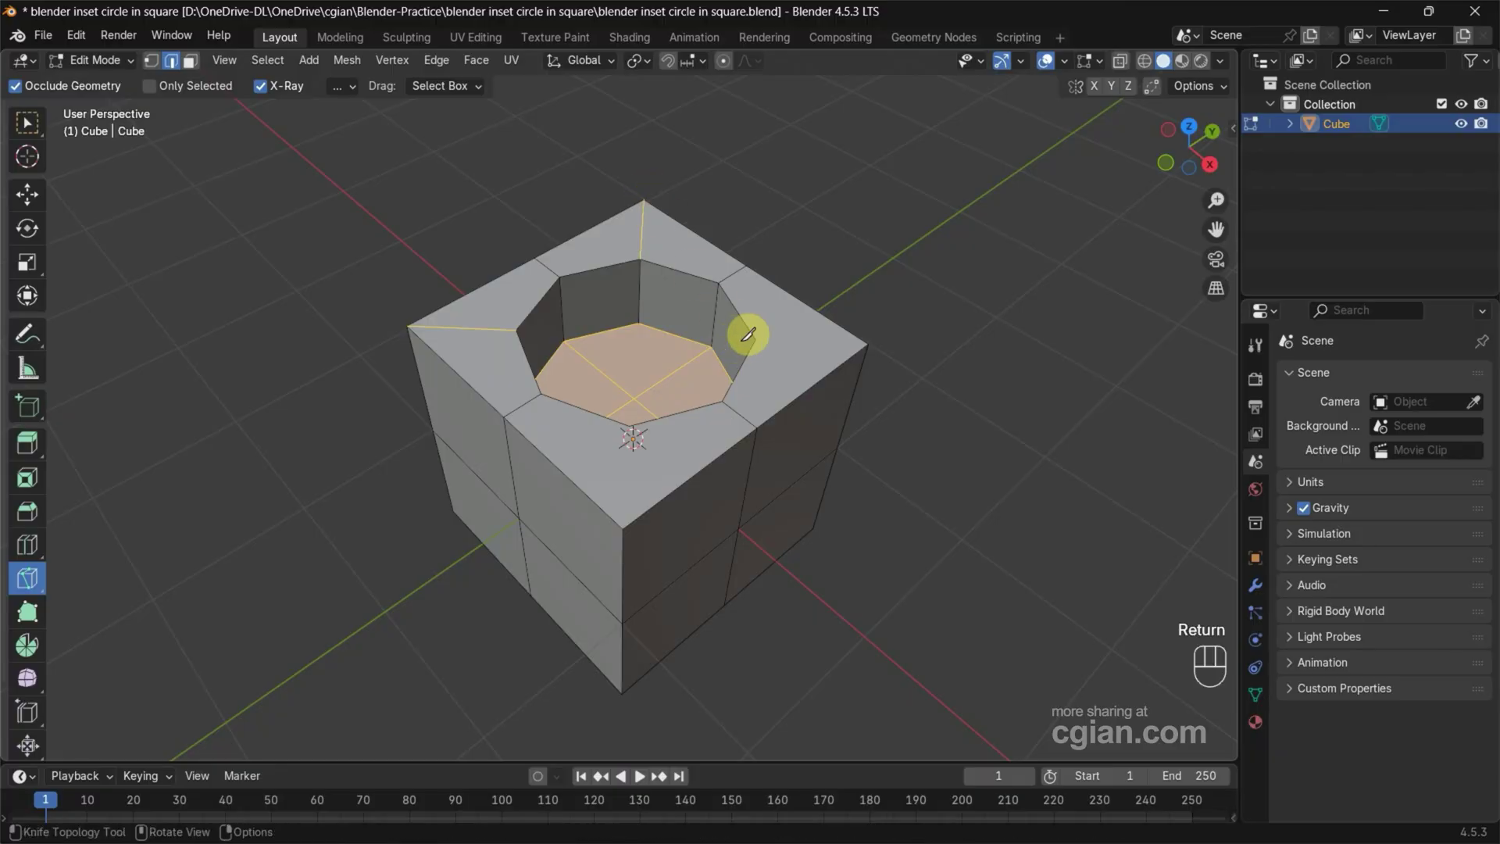
{"action": "left_click", "coordinate": [754, 336]}
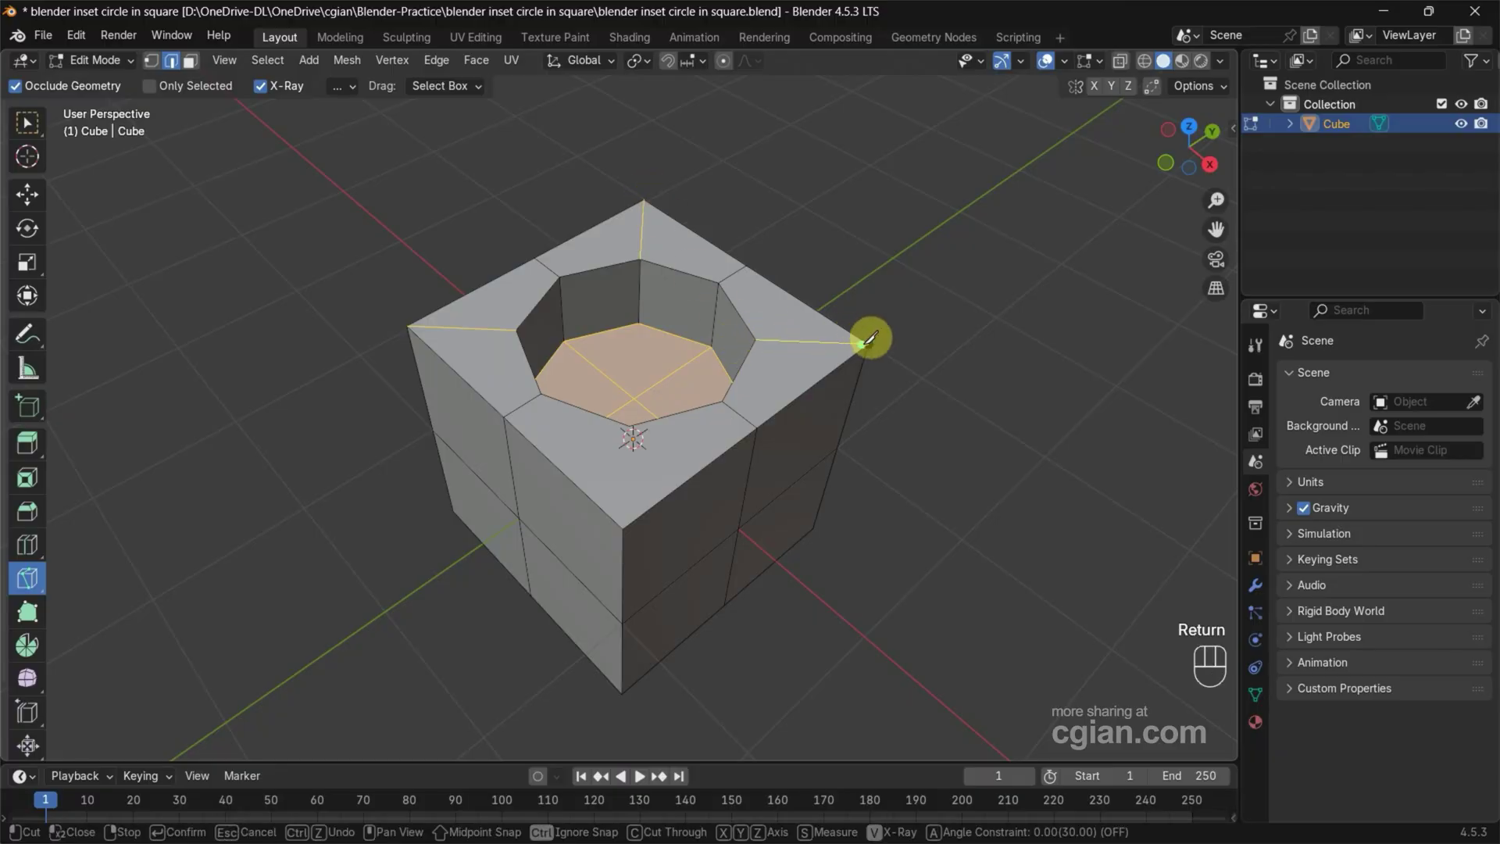
{"action": "left_click", "coordinate": [870, 339]}
{"action": "key", "text": "Return"}
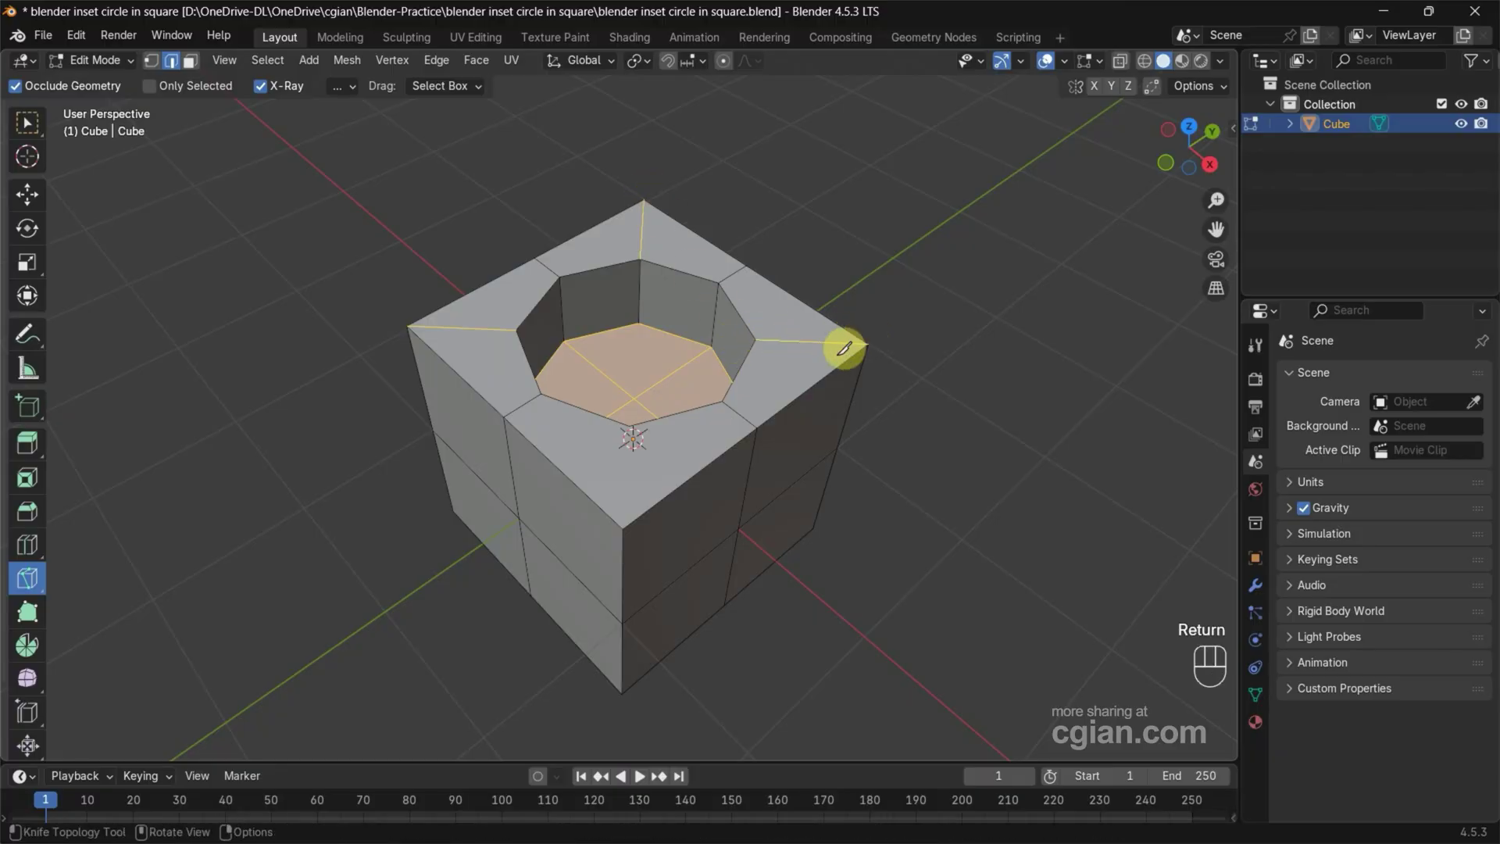
{"action": "left_click", "coordinate": [633, 434]}
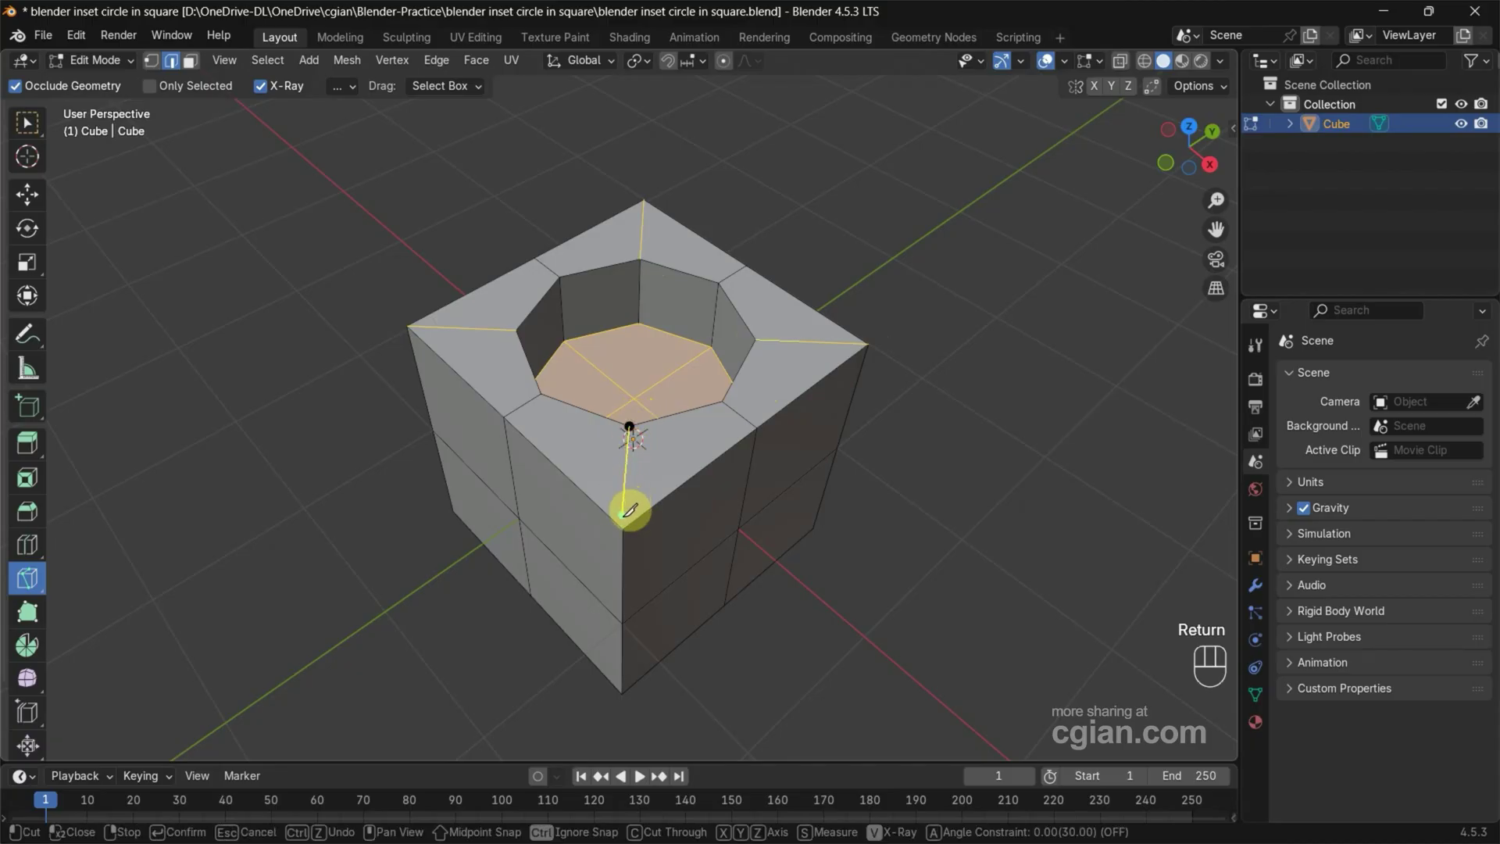
{"action": "left_click", "coordinate": [624, 521]}
{"action": "key", "text": "Return"}
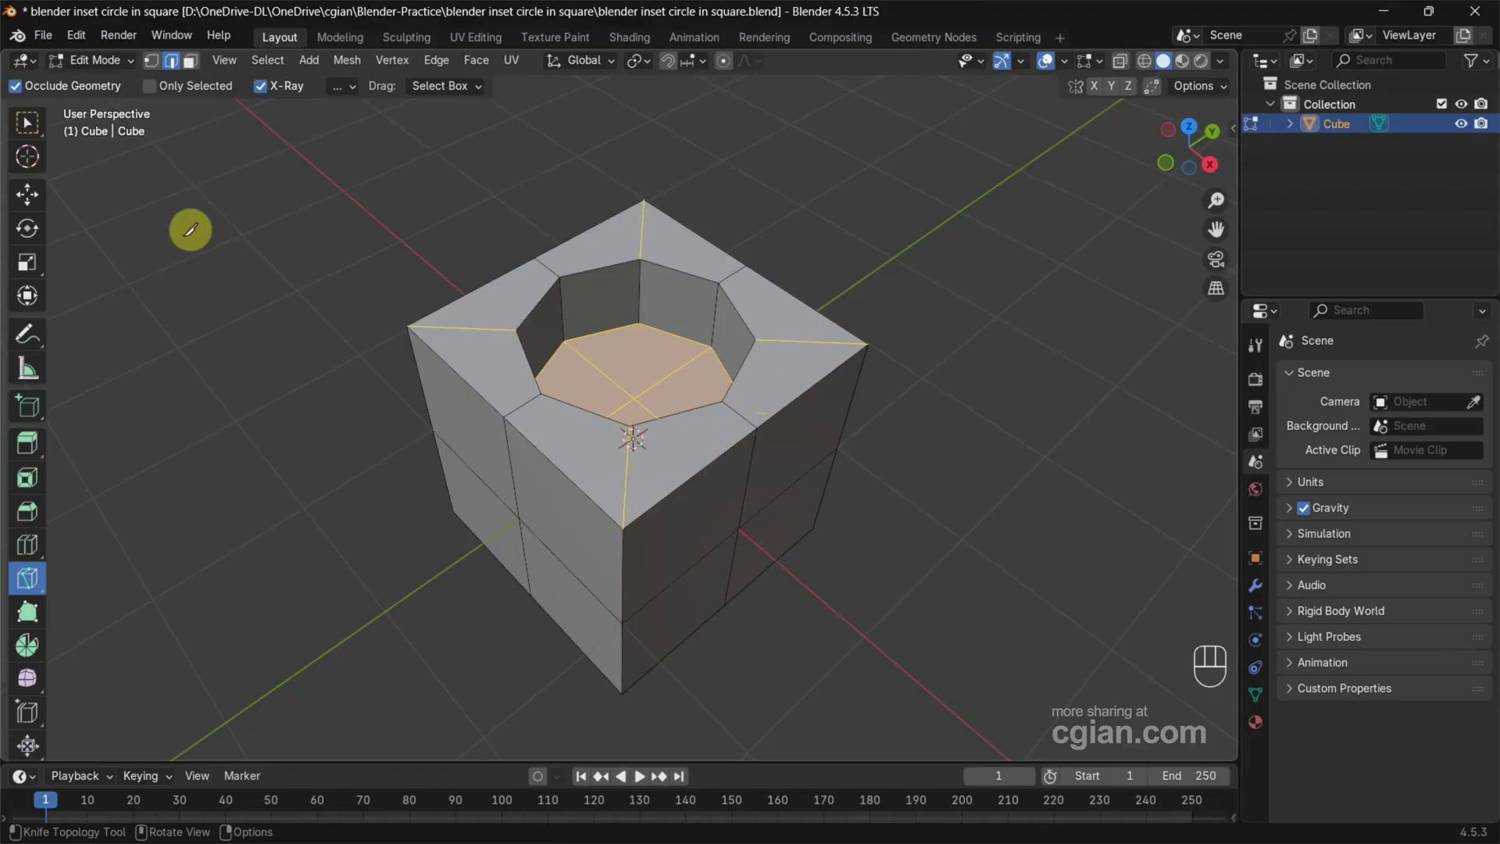
{"action": "left_click", "coordinate": [27, 122]}
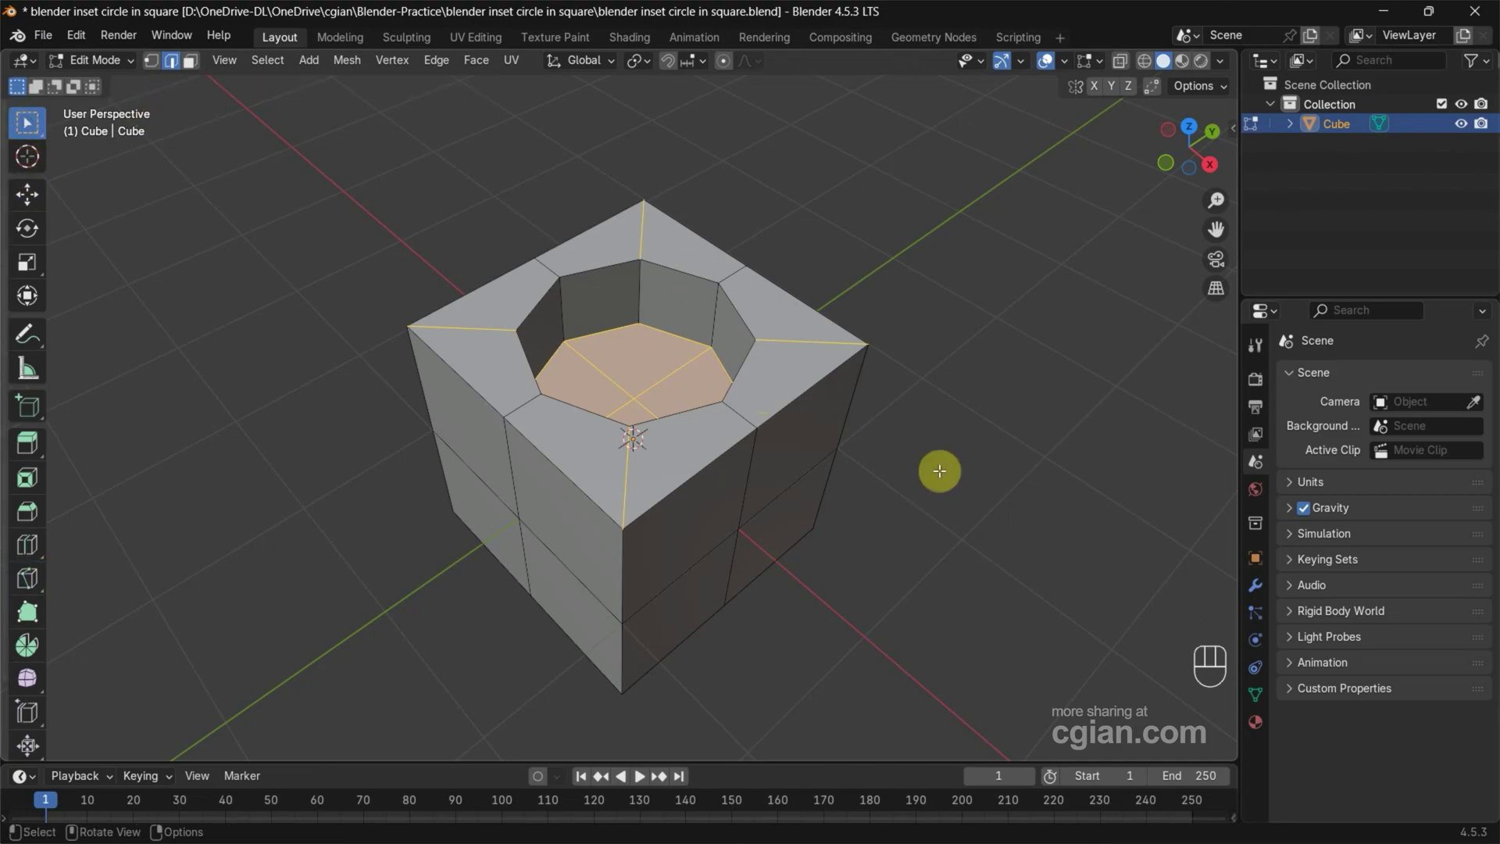
Step: Add a Subdivision Surface modifier to the cube
{"action": "left_click", "coordinate": [1253, 587]}
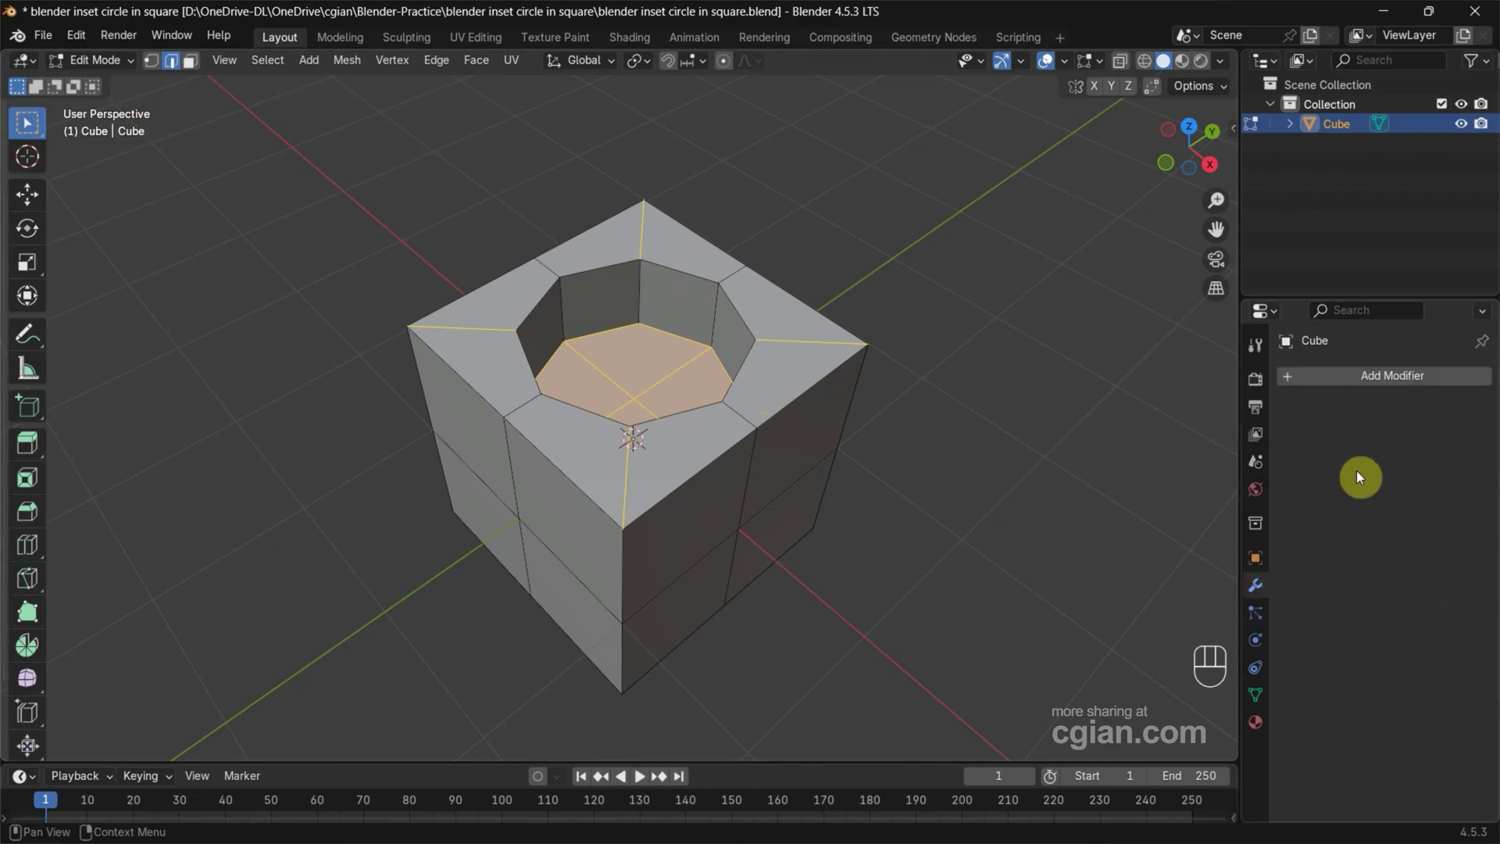
{"action": "left_click", "coordinate": [1353, 378]}
{"action": "mouse_move", "coordinate": [1316, 382]}
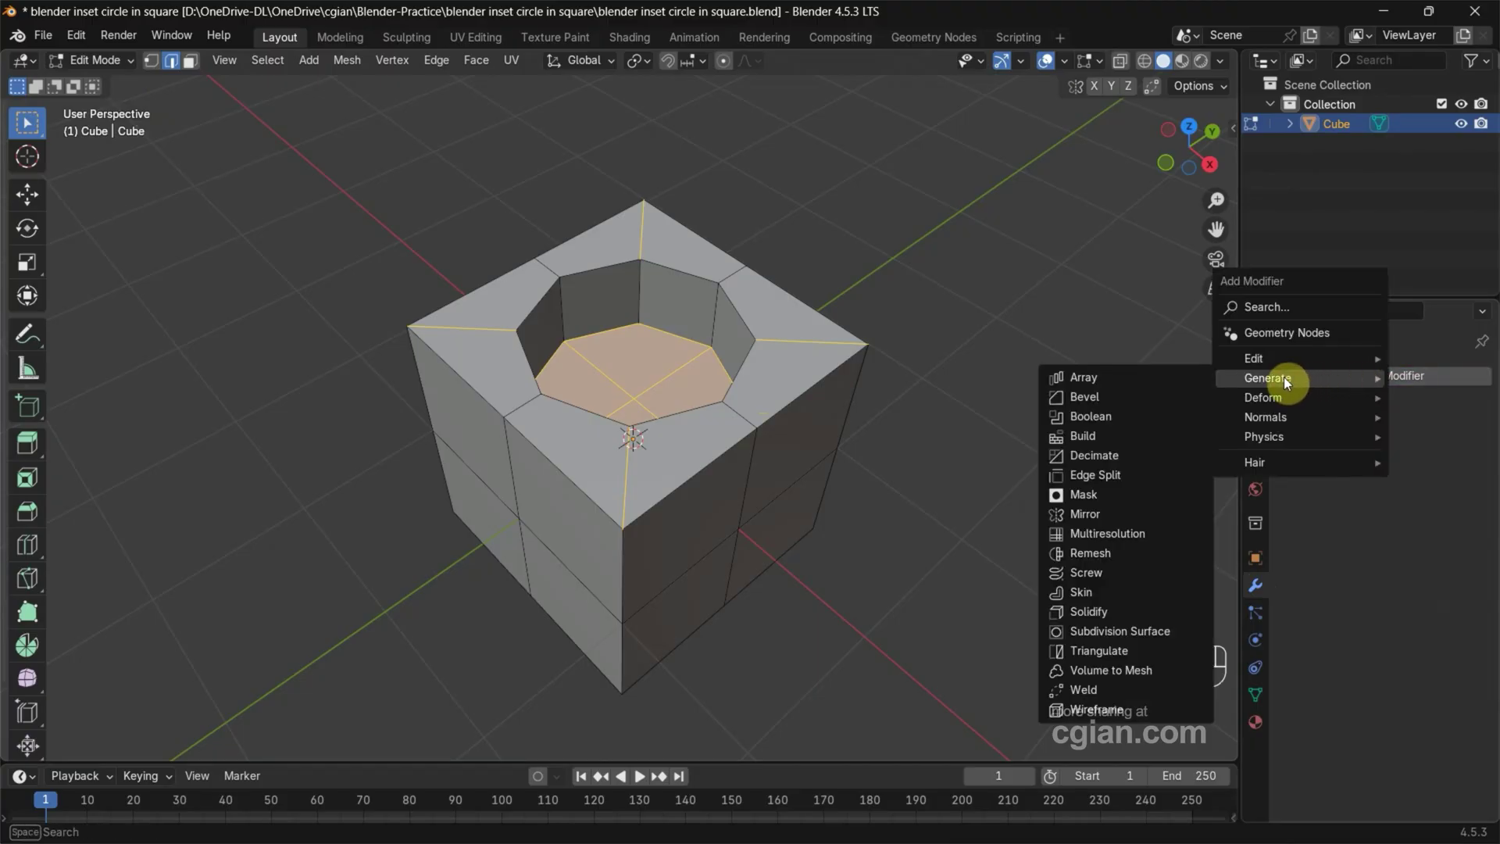
{"action": "left_click", "coordinate": [1113, 631]}
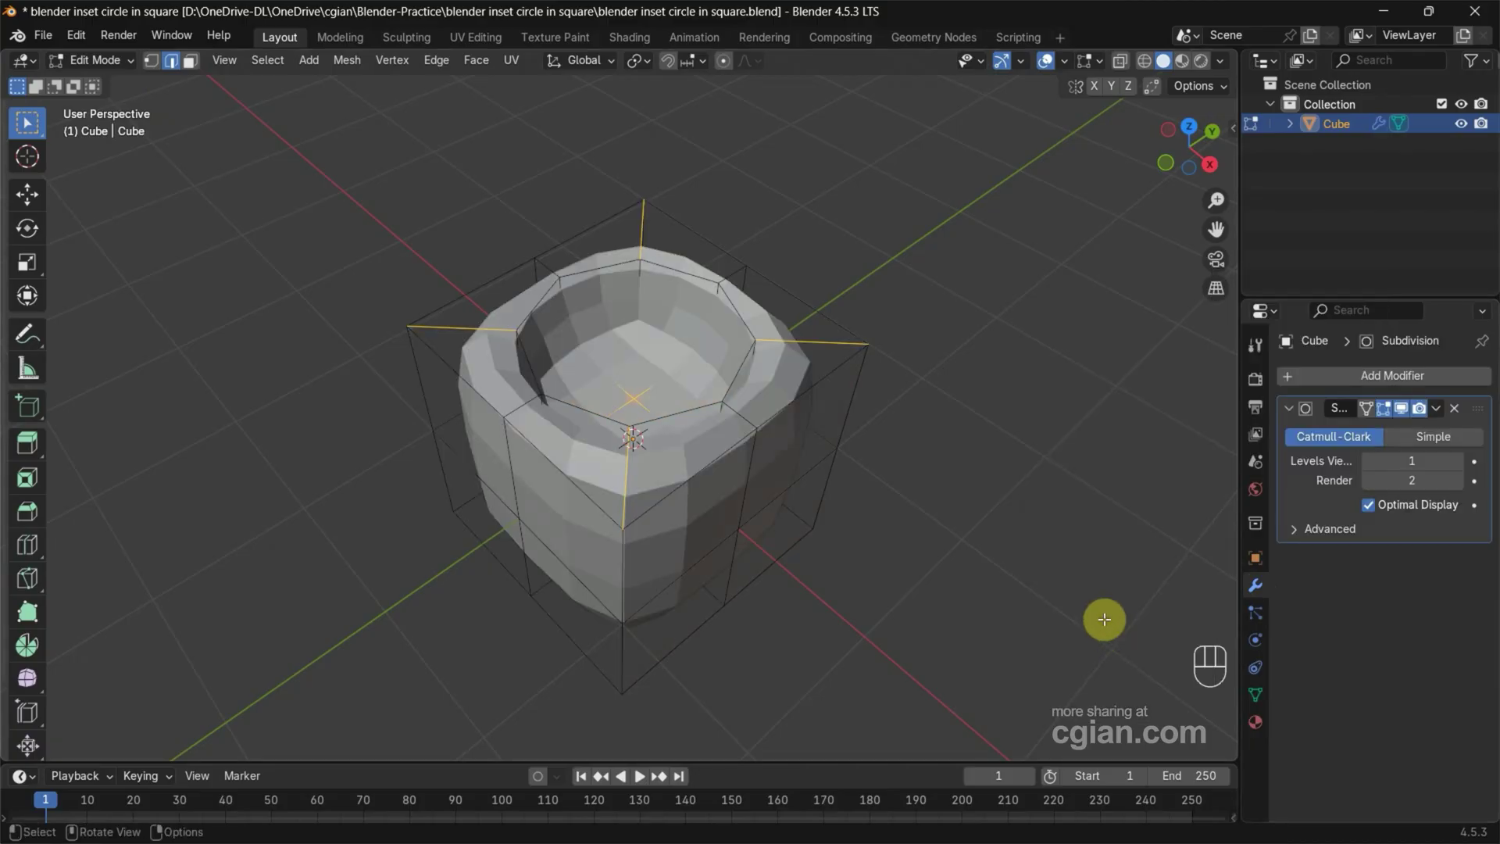
{"action": "middle_click_drag", "start_coordinate": [968, 489], "coordinate": [843, 383]}
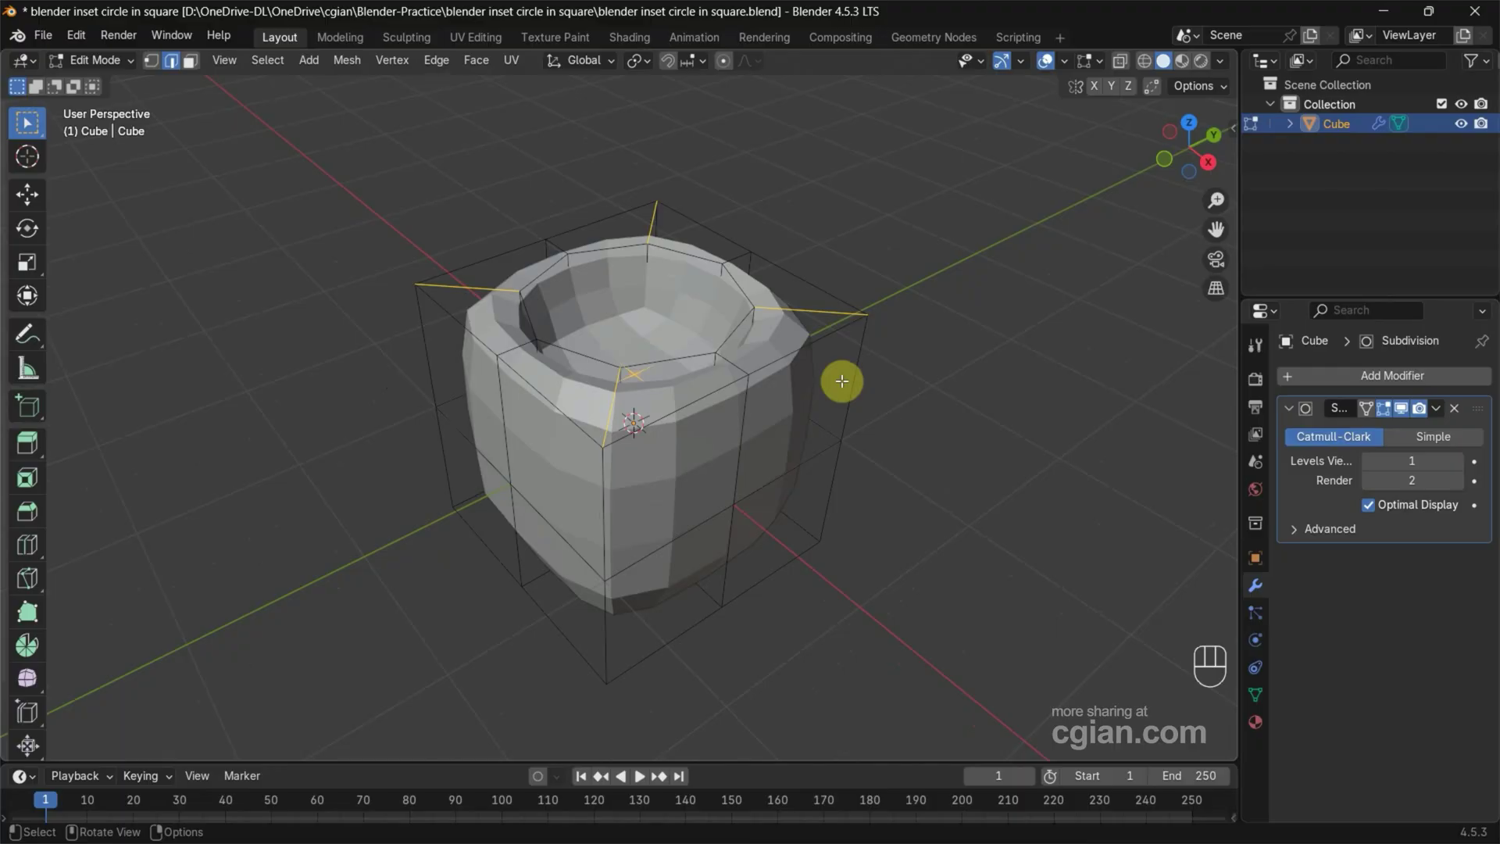
Step: Replace the selection with all the outer boundary edges of the cube: the top perimeter, the vertical corner edges and the bottom perimeter
{"action": "left_click", "coordinate": [924, 389]}
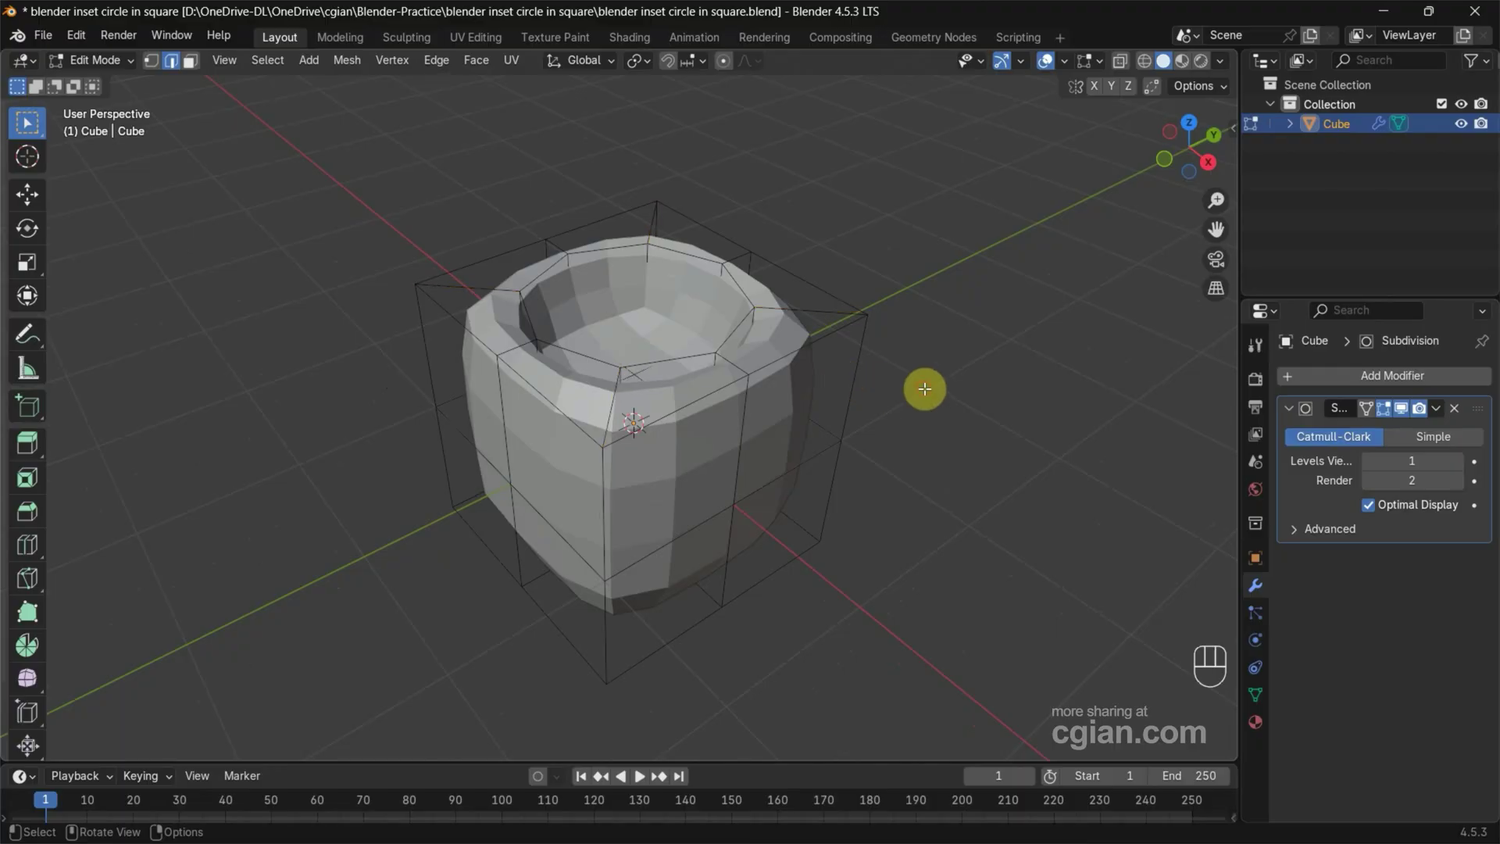
{"action": "left_click", "coordinate": [826, 287], "text": "alt"}
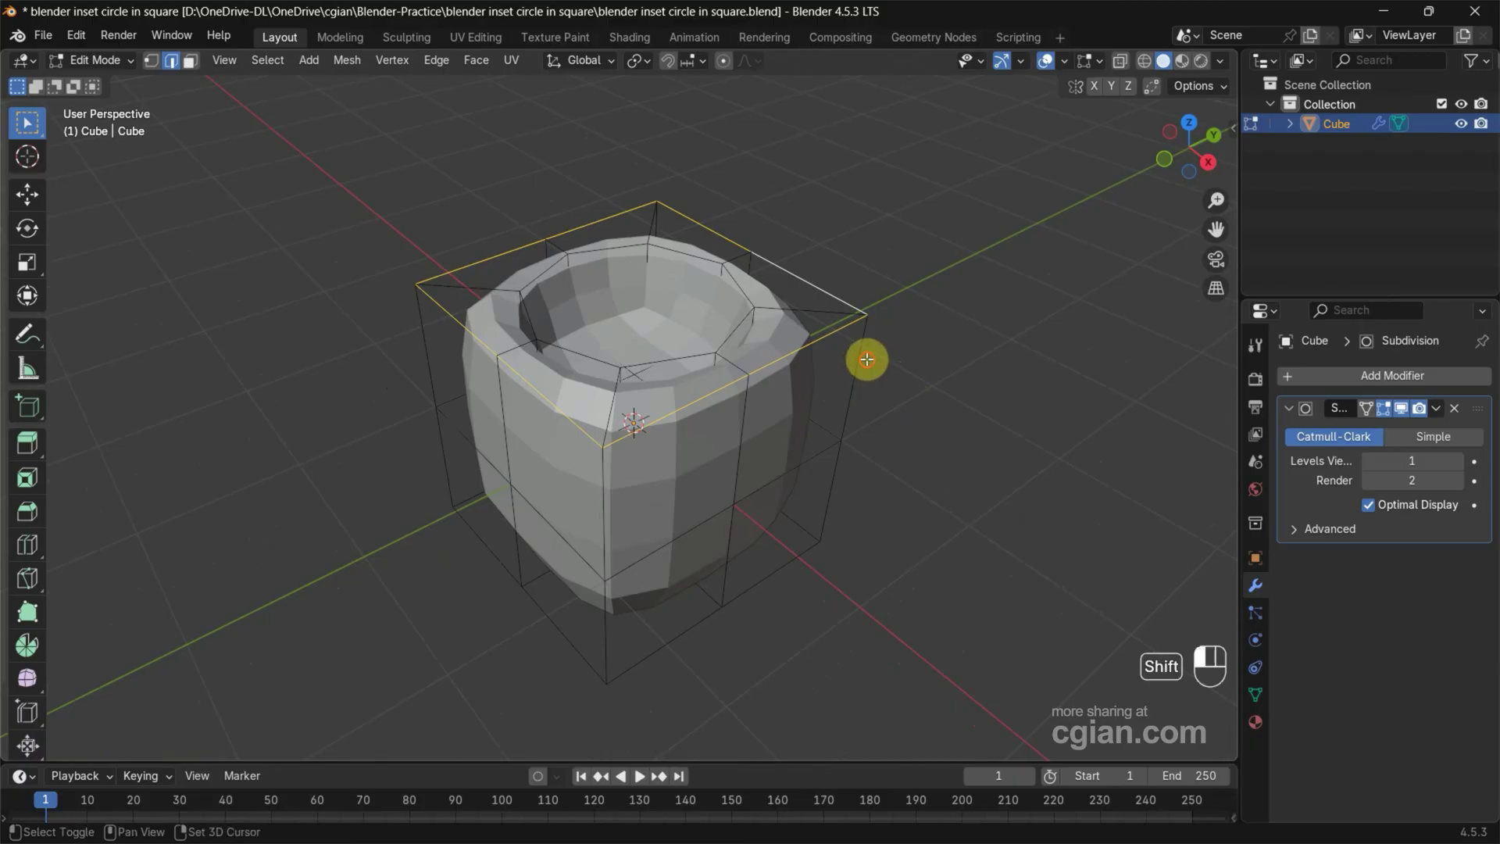
{"action": "left_click", "coordinate": [838, 472], "text": "shift"}
{"action": "left_click", "coordinate": [787, 570], "text": "shift"}
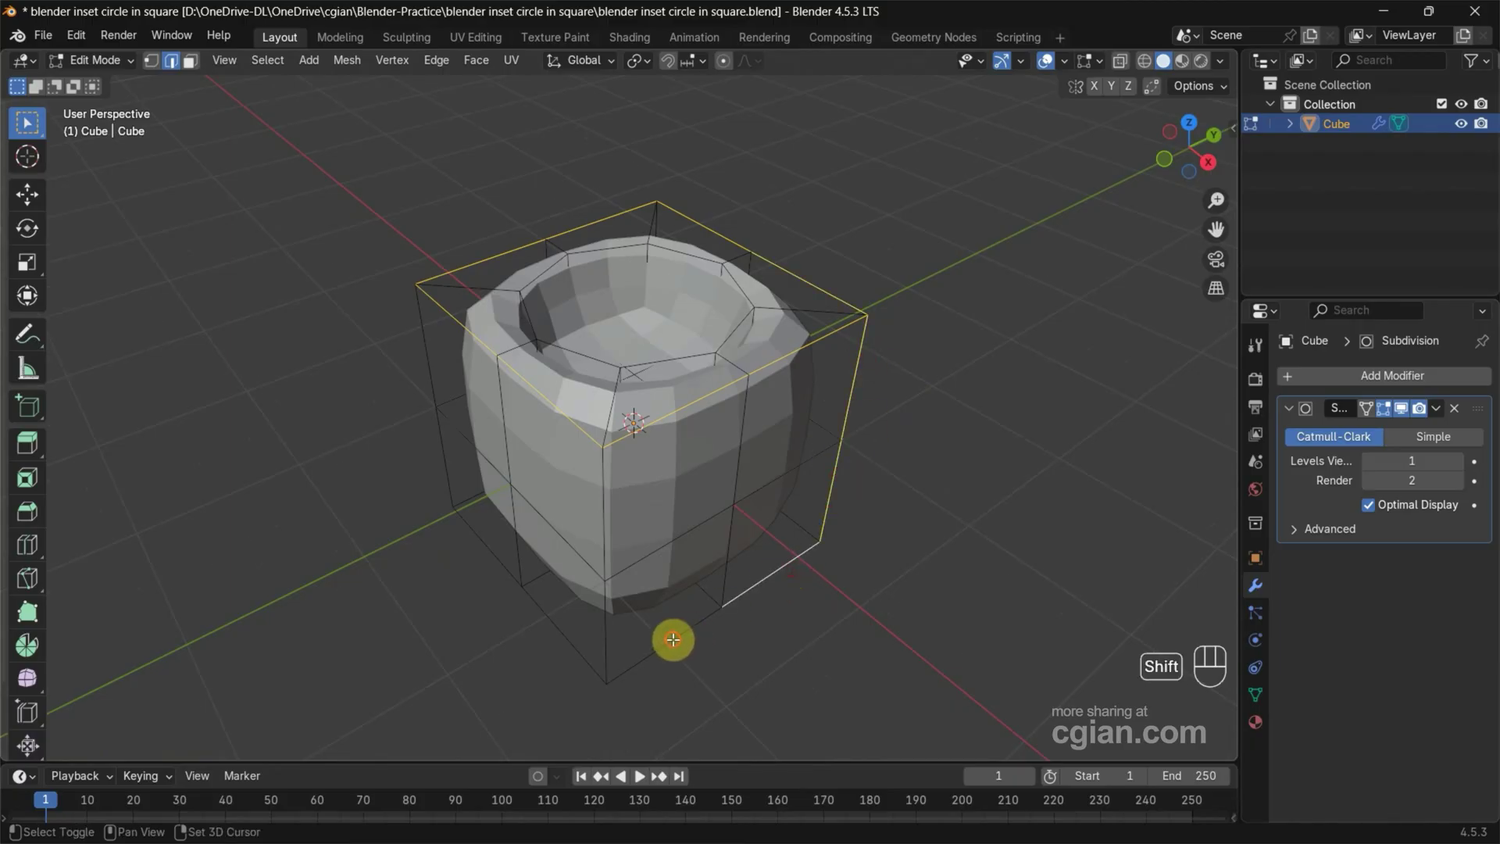
{"action": "left_click", "coordinate": [608, 658], "text": "shift"}
{"action": "left_click", "coordinate": [482, 536], "text": "shift"}
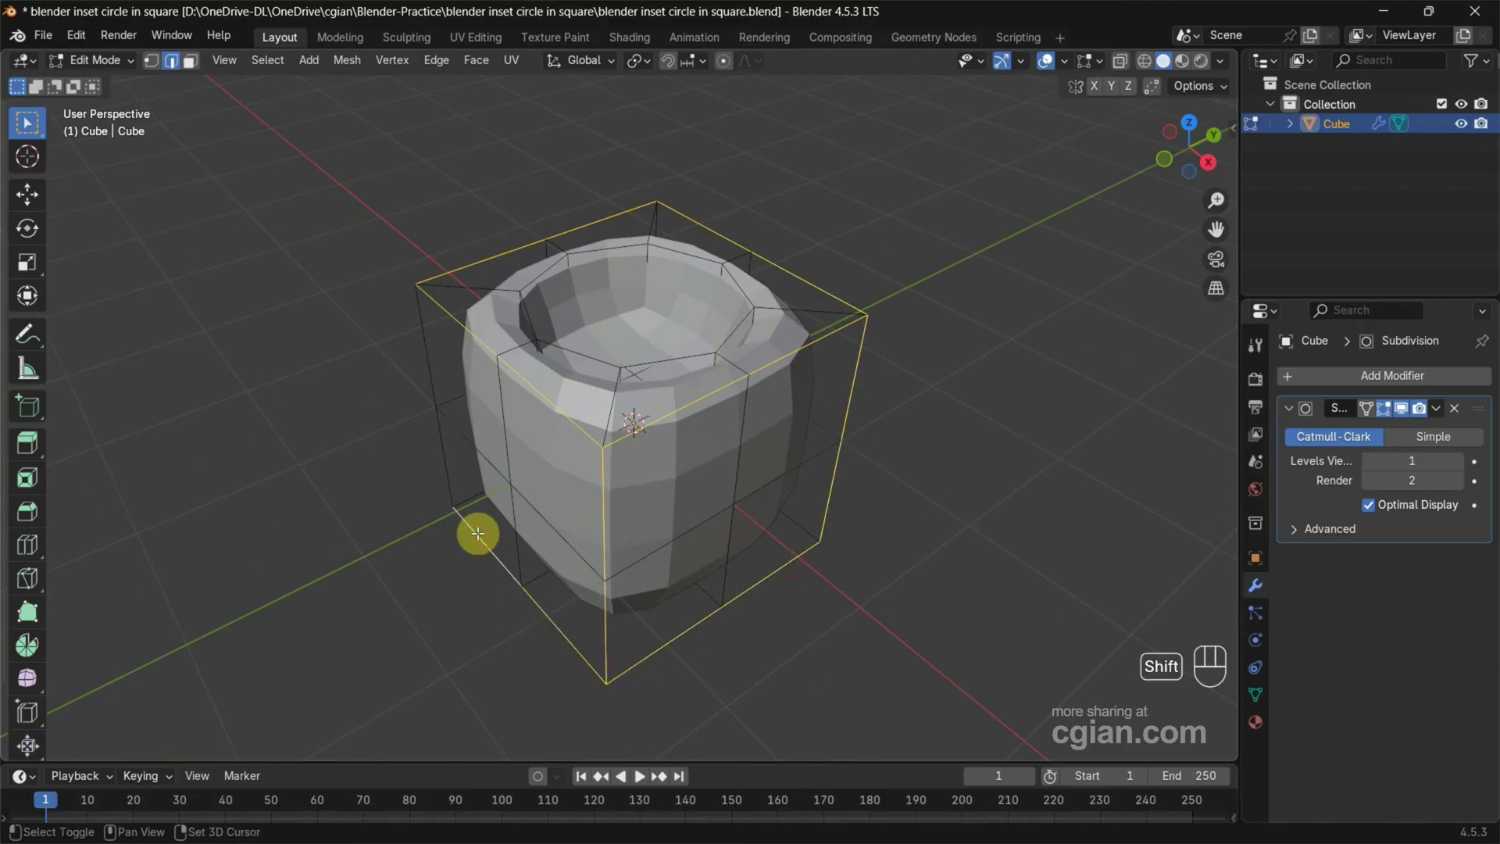
{"action": "middle_click_drag", "start_coordinate": [378, 372], "coordinate": [553, 553]}
{"action": "left_click", "coordinate": [538, 586], "text": "shift"}
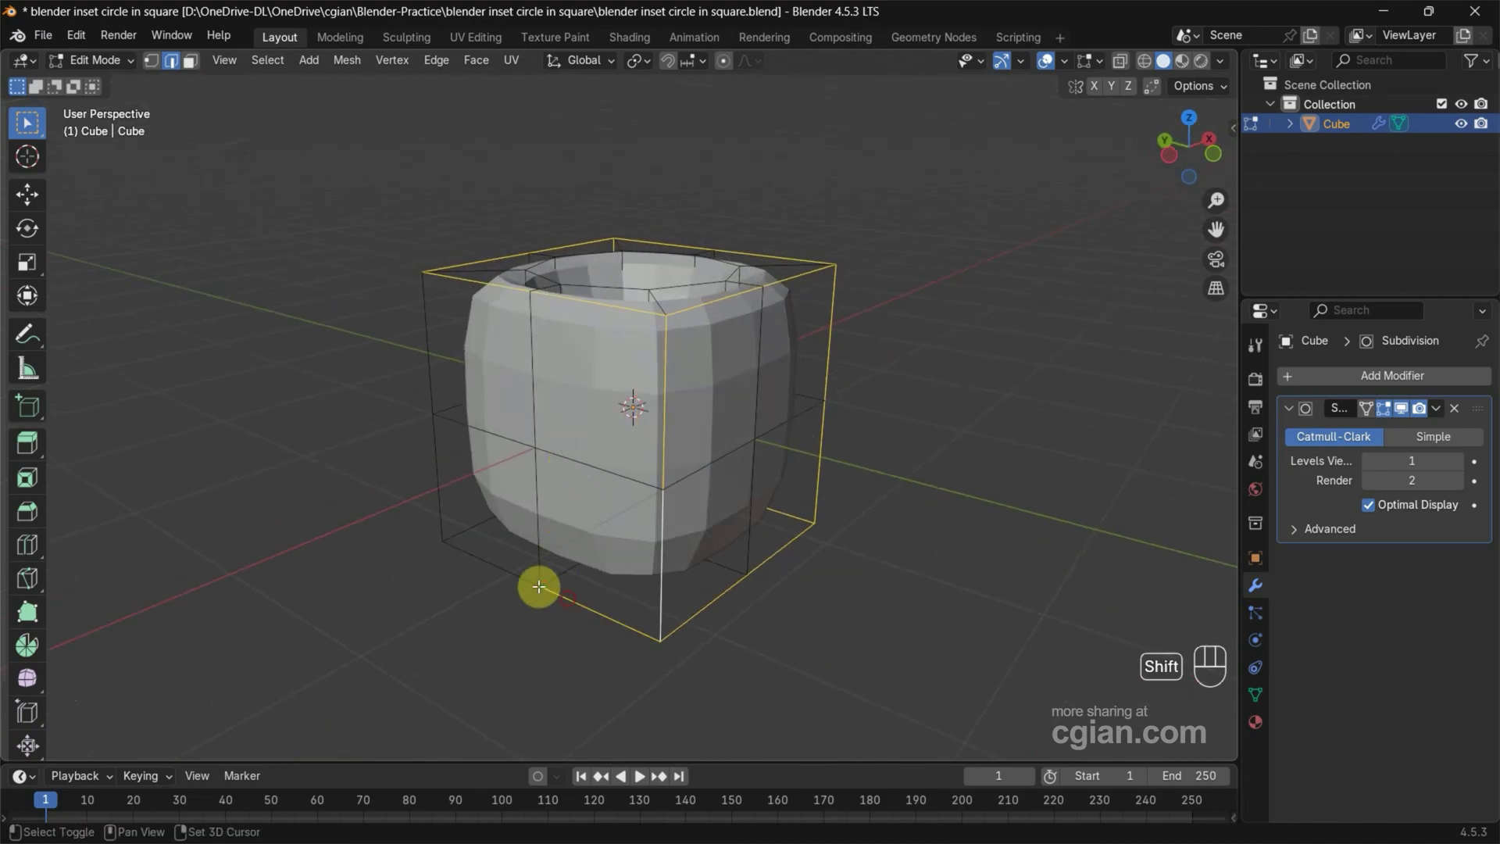
{"action": "left_click", "coordinate": [435, 469], "text": "shift"}
{"action": "middle_click_drag", "start_coordinate": [463, 552], "coordinate": [596, 508]}
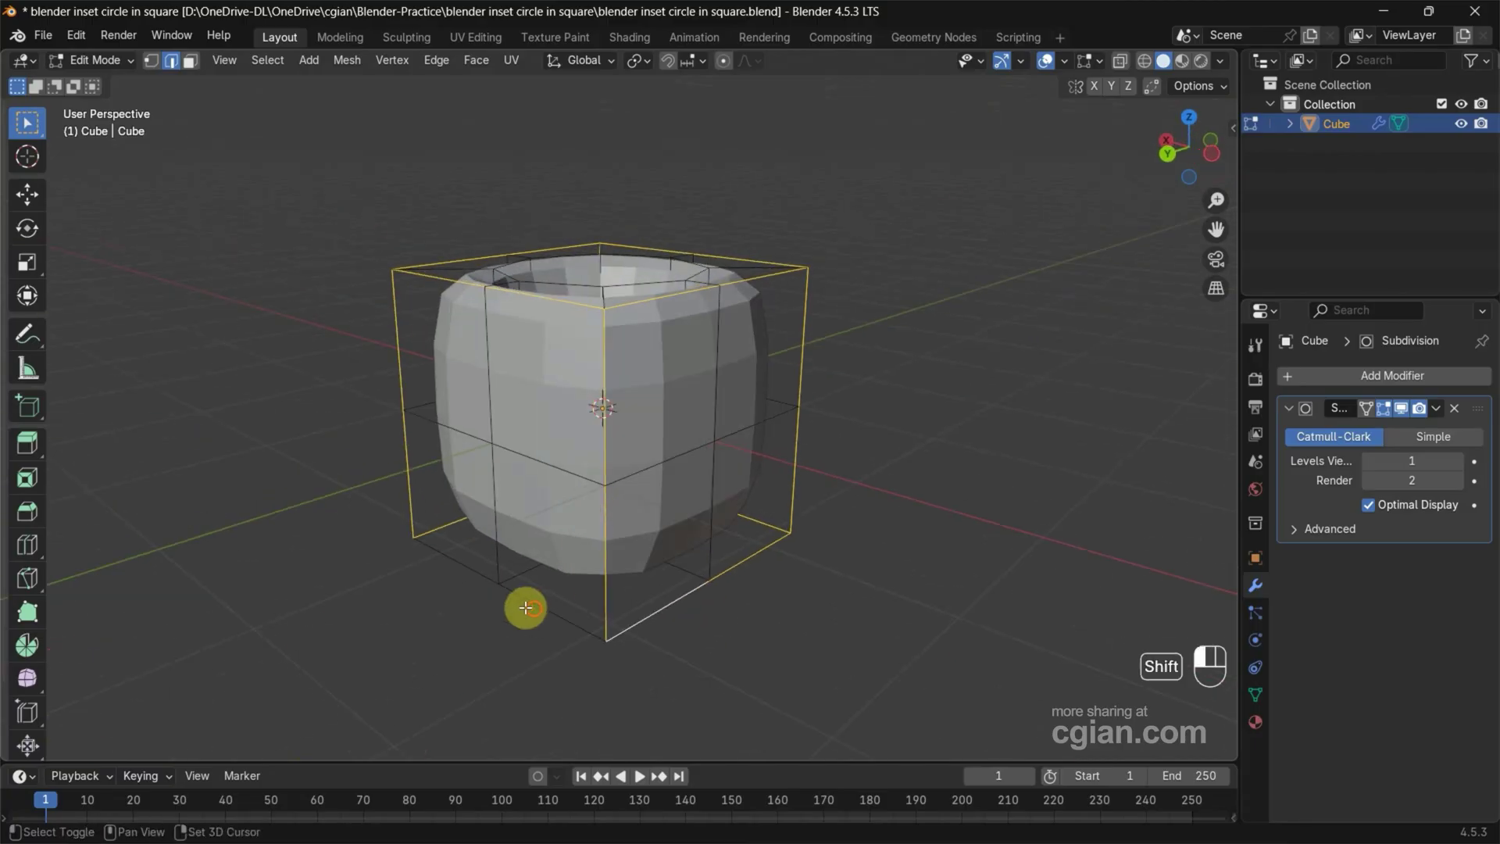
{"action": "middle_click_drag", "start_coordinate": [529, 602], "coordinate": [781, 488]}
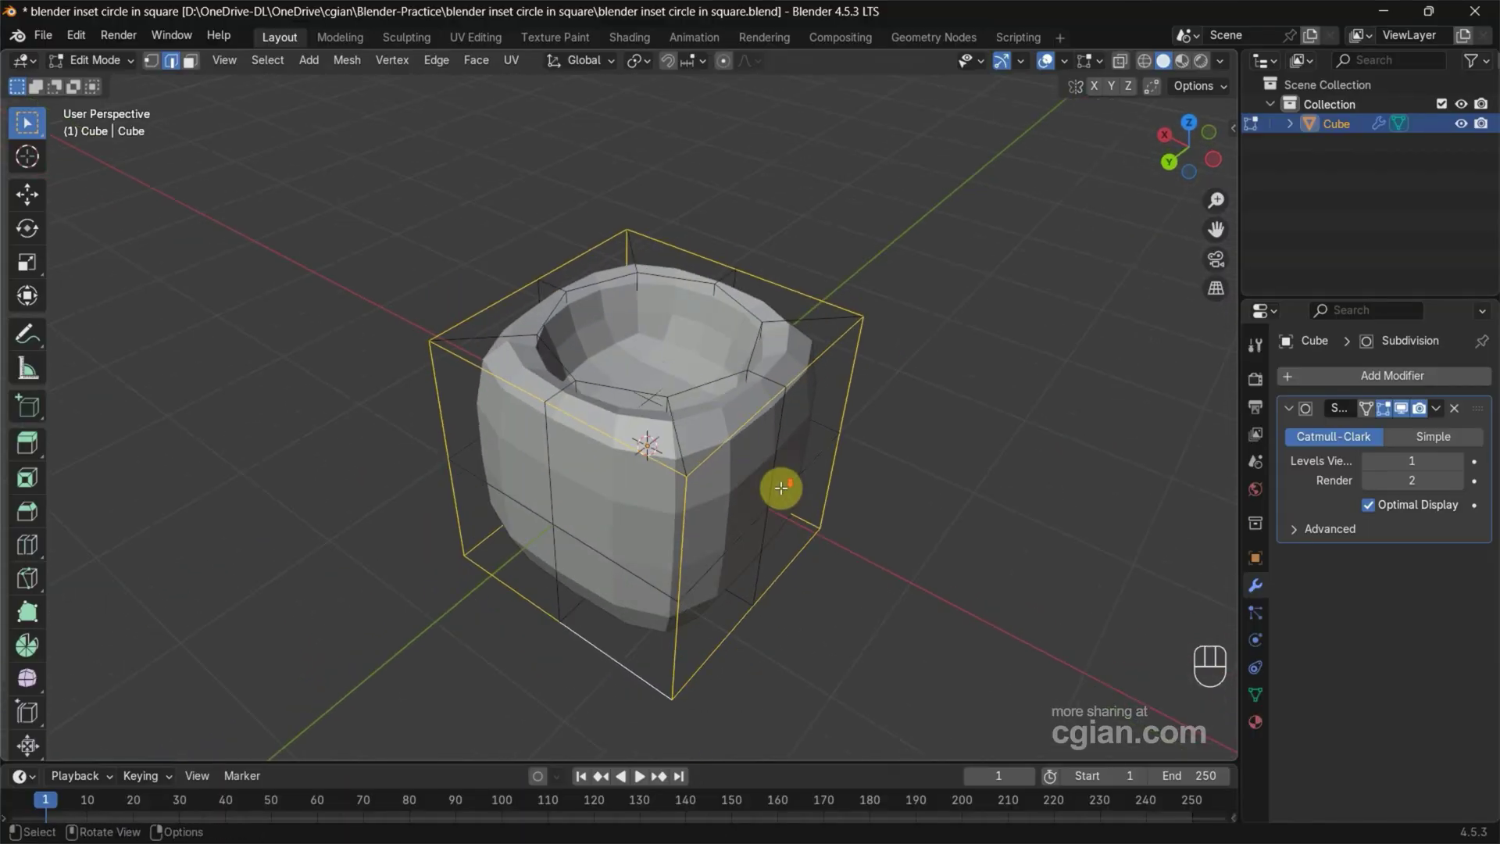
Step: Add the edge loop around the recess opening to the selection and raise Mean Crease to fully sharpen the selected edges
{"action": "left_click", "coordinate": [713, 379], "text": "alt+shift"}
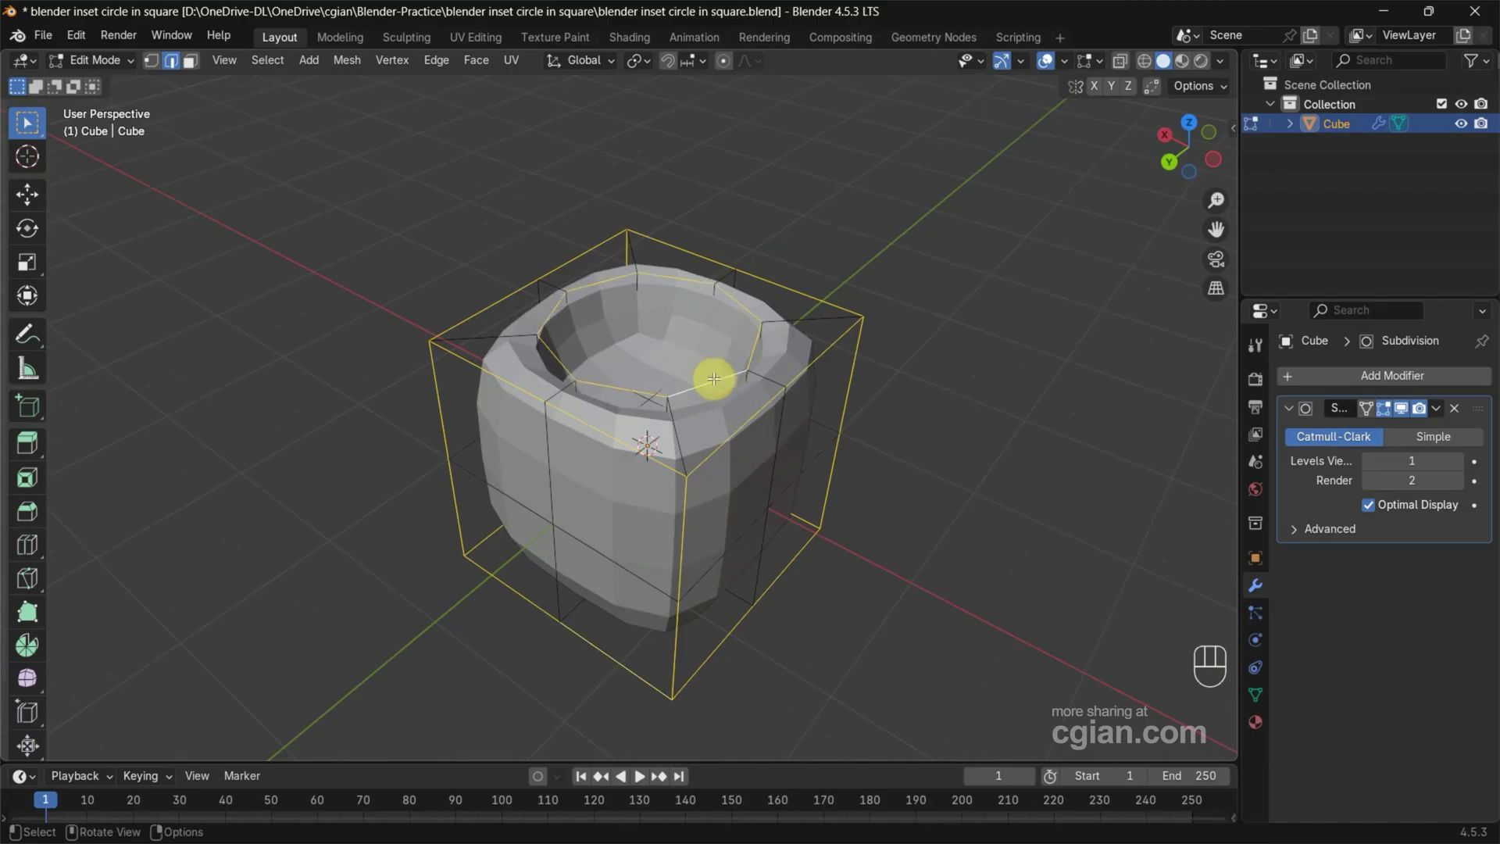
{"action": "middle_click_drag", "start_coordinate": [714, 378], "coordinate": [715, 399]}
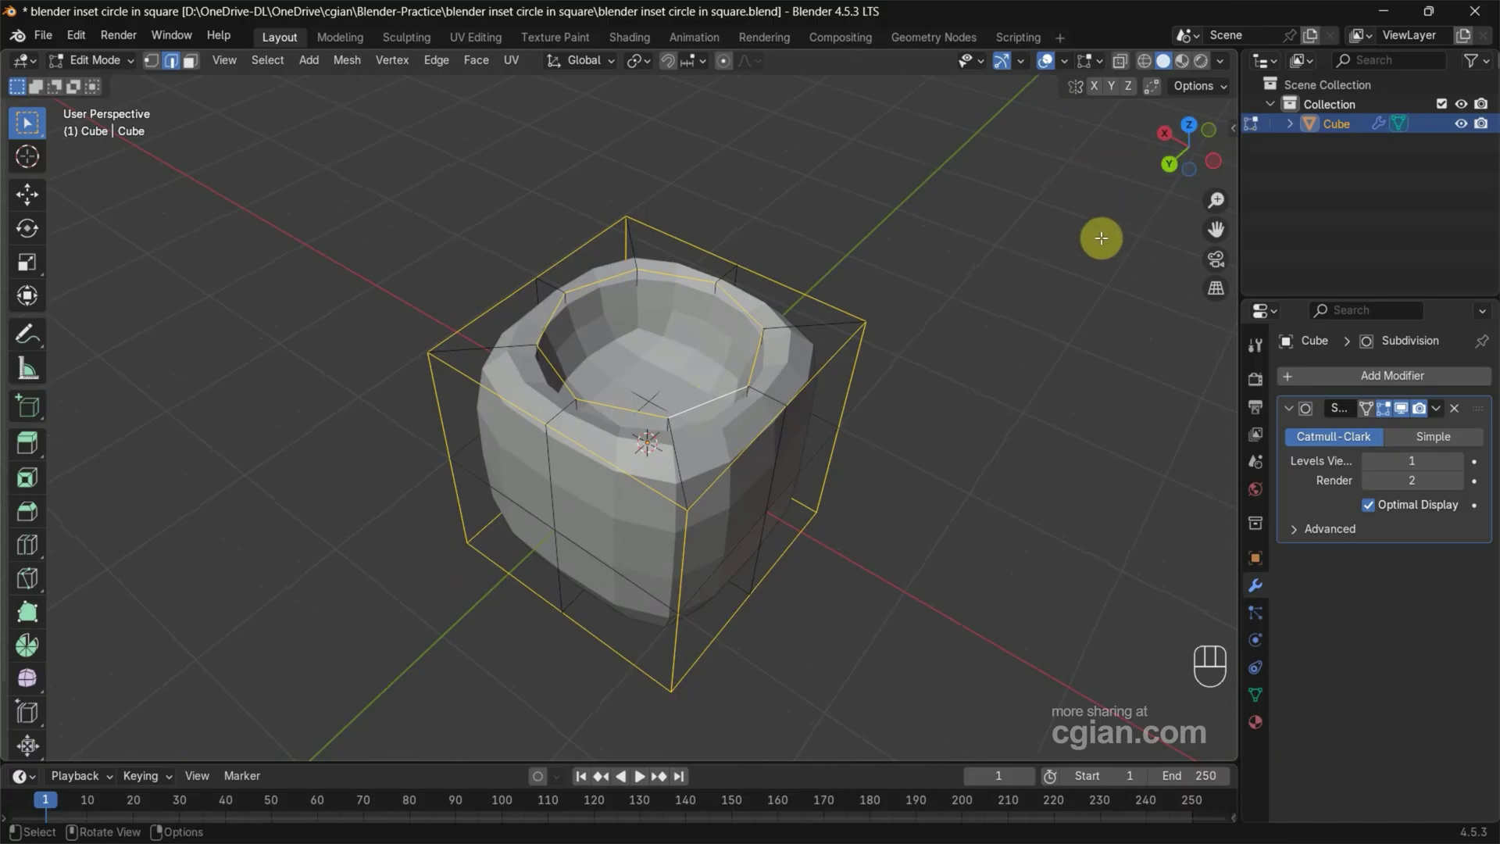
{"action": "key", "text": "n"}
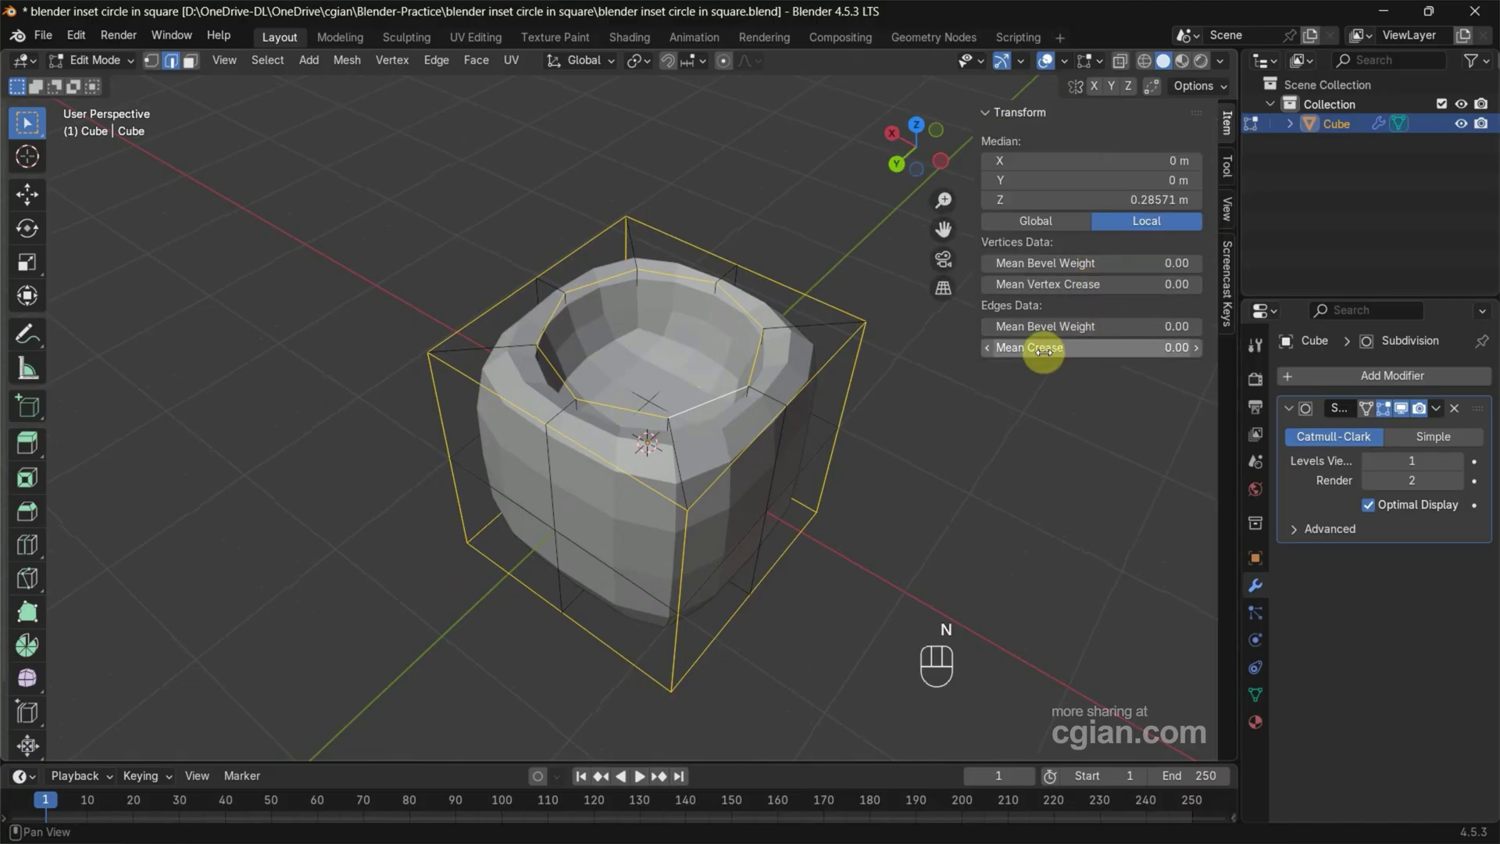
{"action": "mouse_move", "coordinate": [1043, 351]}
{"action": "left_mouse_down"}
{"action": "mouse_move", "coordinate": [1140, 351]}
{"action": "mouse_move", "coordinate": [1031, 360]}
{"action": "left_mouse_up"}
{"action": "middle_click_drag", "start_coordinate": [926, 468], "coordinate": [899, 442]}
{"action": "left_click", "coordinate": [925, 448]}
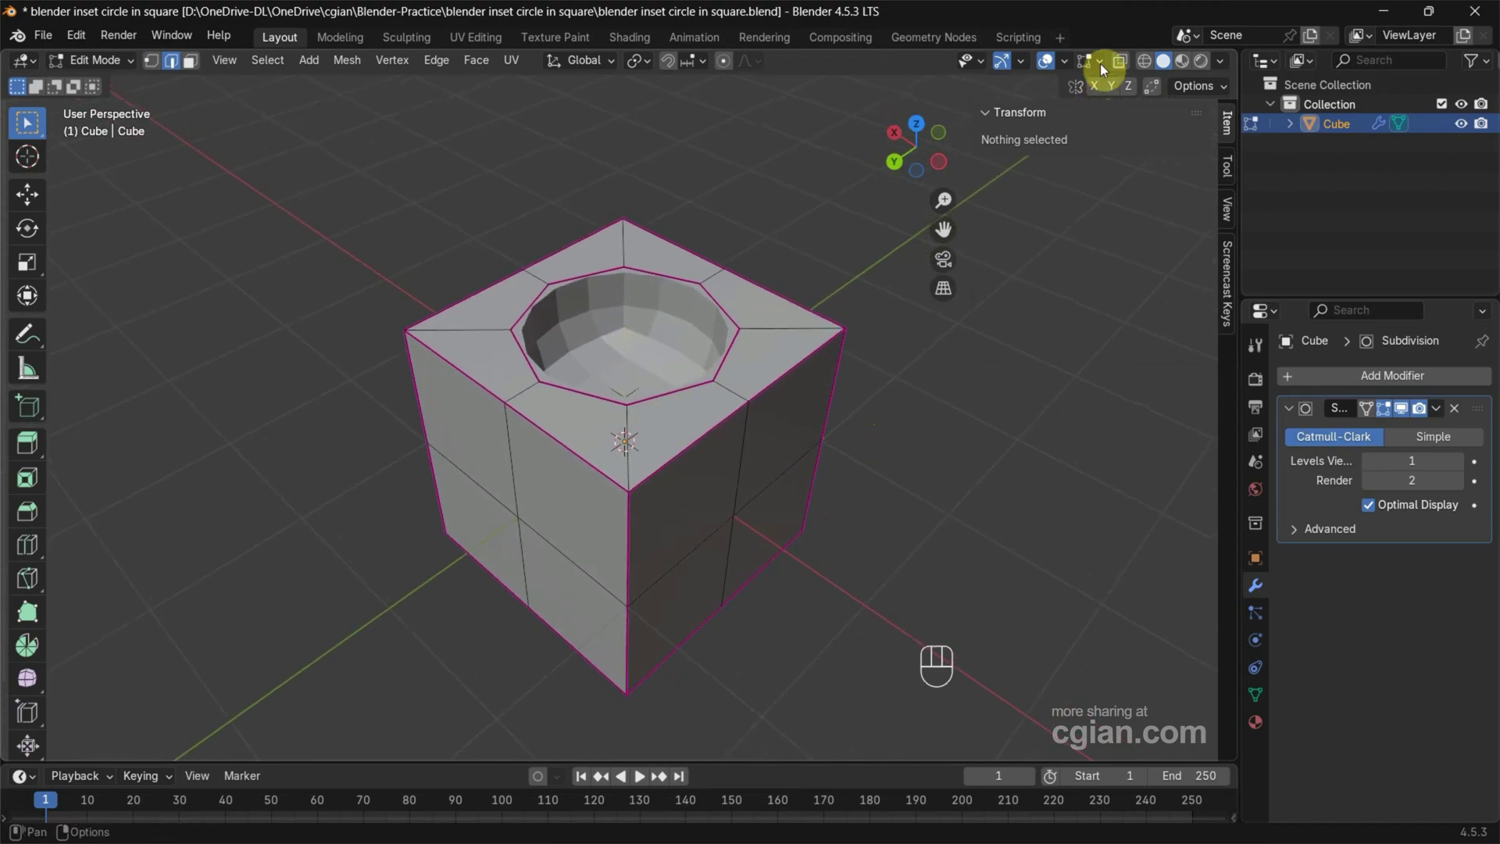
Step: Enable X-ray, select the whole edge loop around the recess floor and set its Mean Crease to 1.00
{"action": "left_click", "coordinate": [1120, 63]}
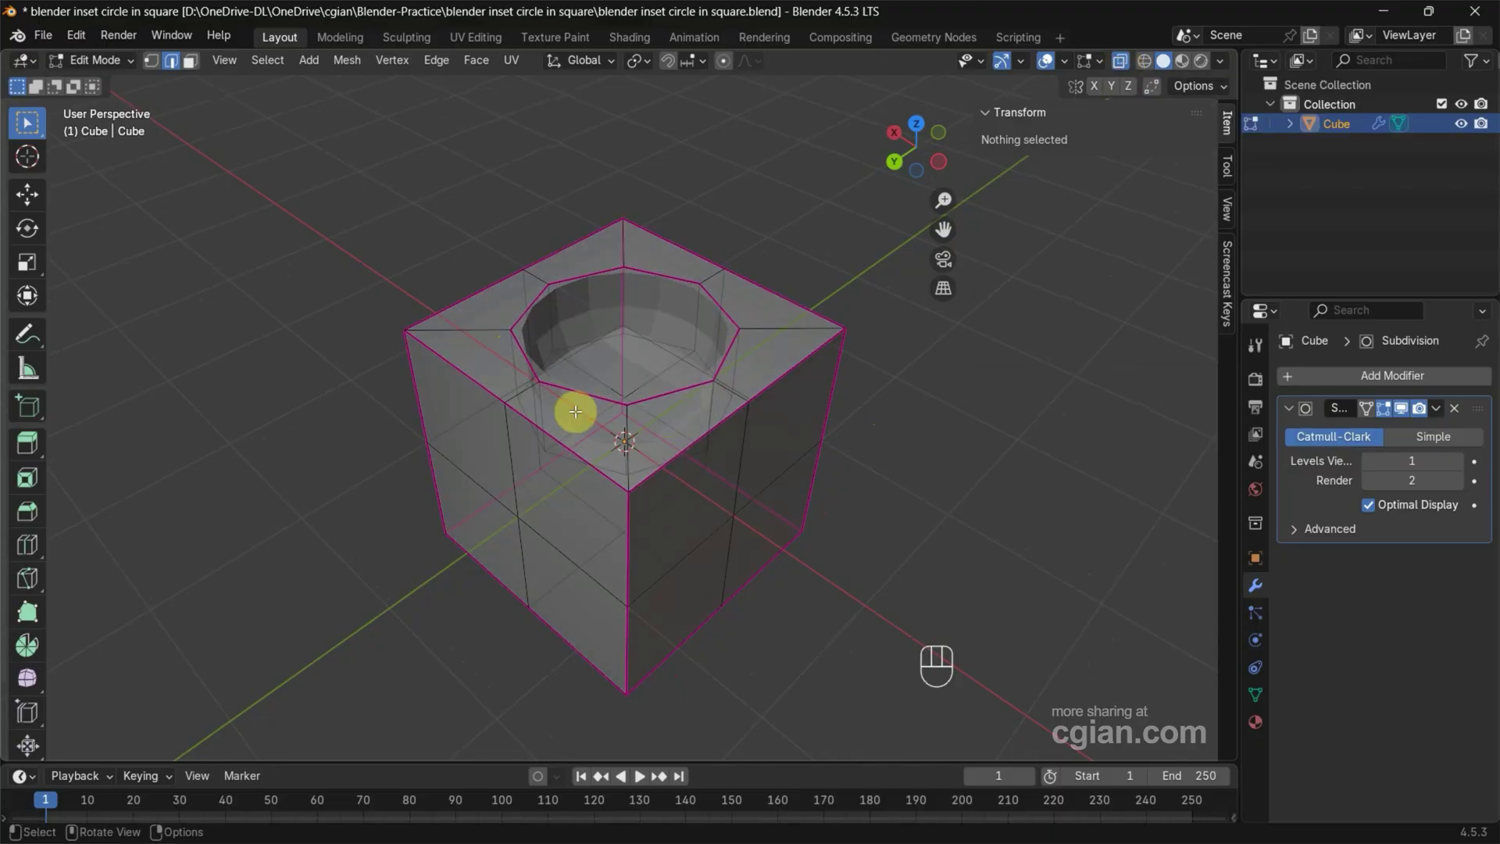
{"action": "left_click", "coordinate": [642, 468], "text": "alt"}
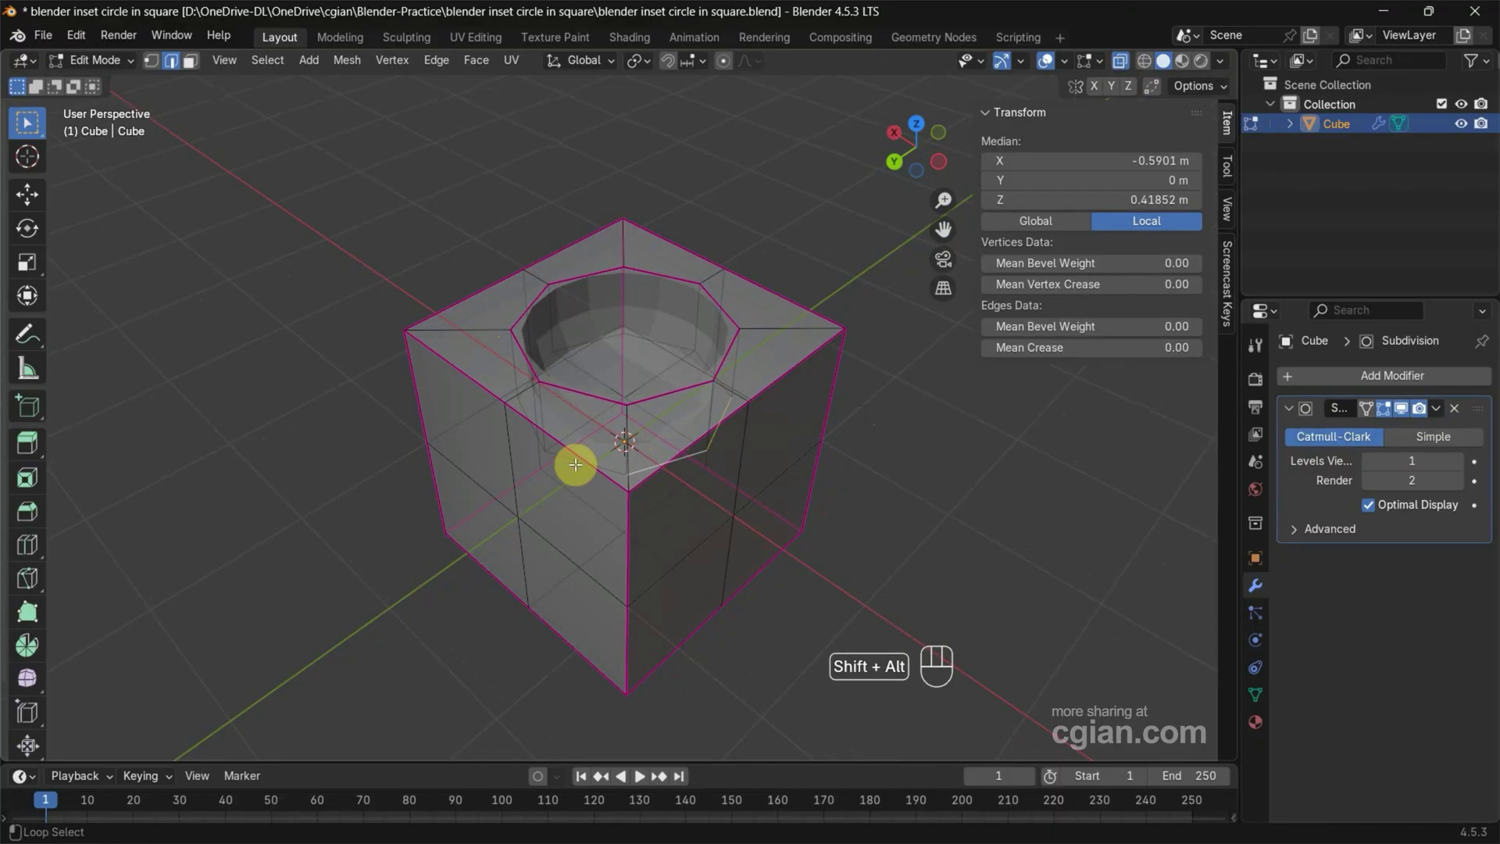
{"action": "left_click", "coordinate": [559, 439], "text": "alt+shift"}
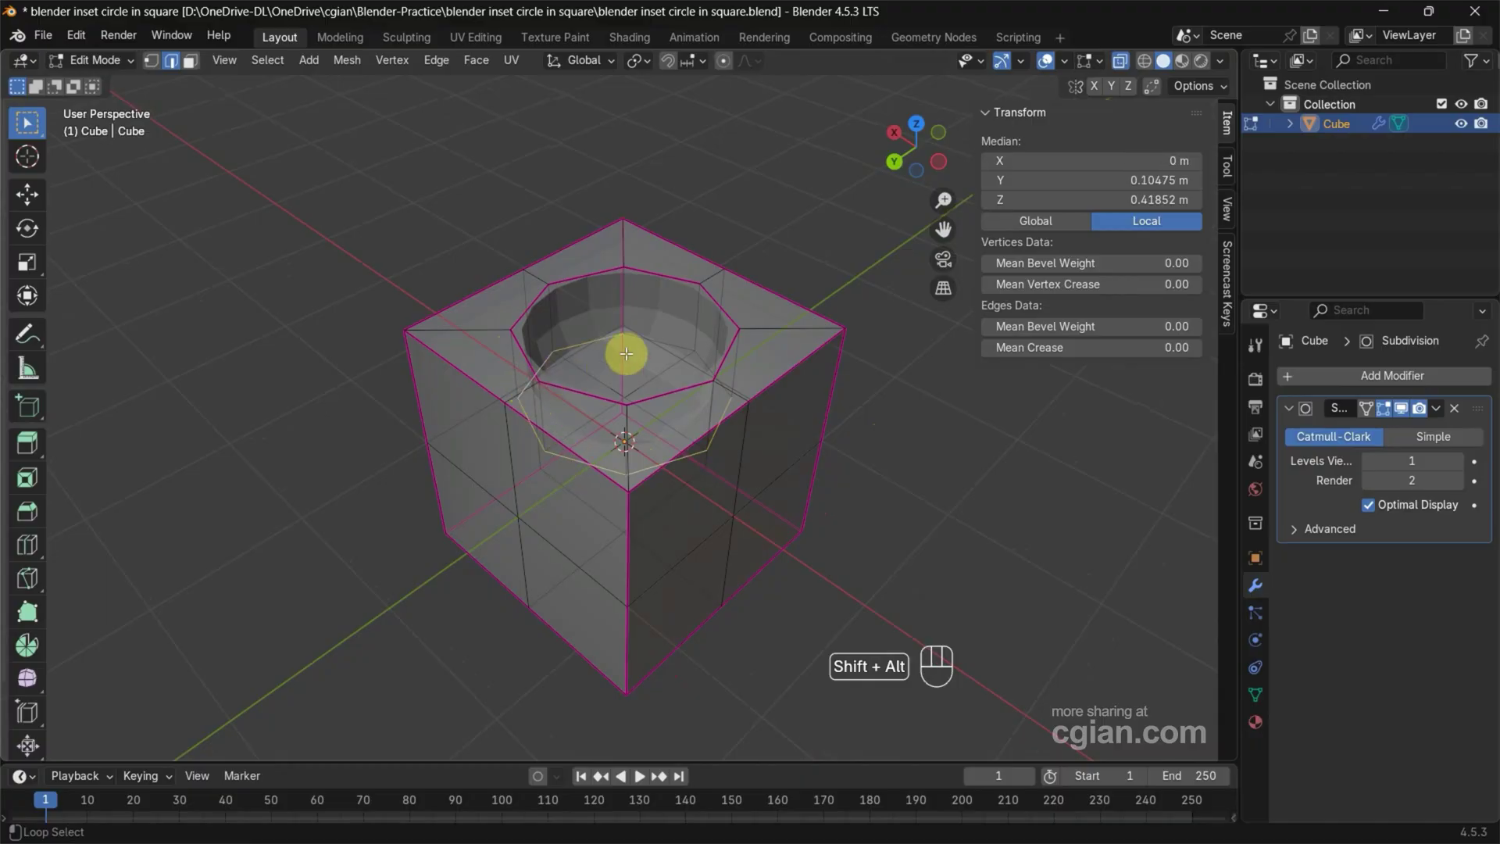
{"action": "left_click", "coordinate": [629, 346], "text": "alt+shift"}
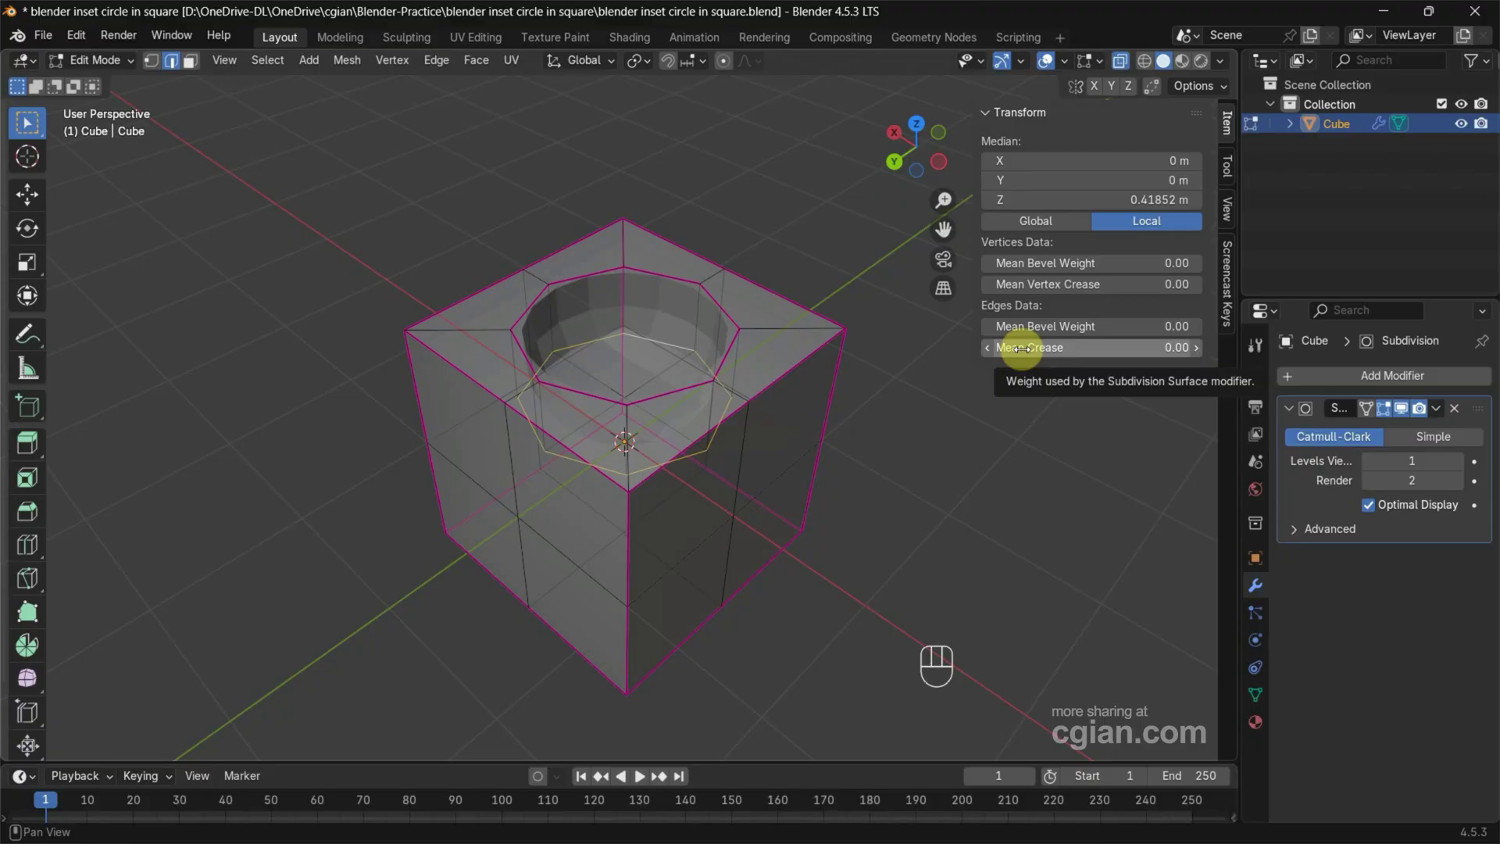
{"action": "left_click_drag", "start_coordinate": [1019, 347], "coordinate": [1086, 348]}
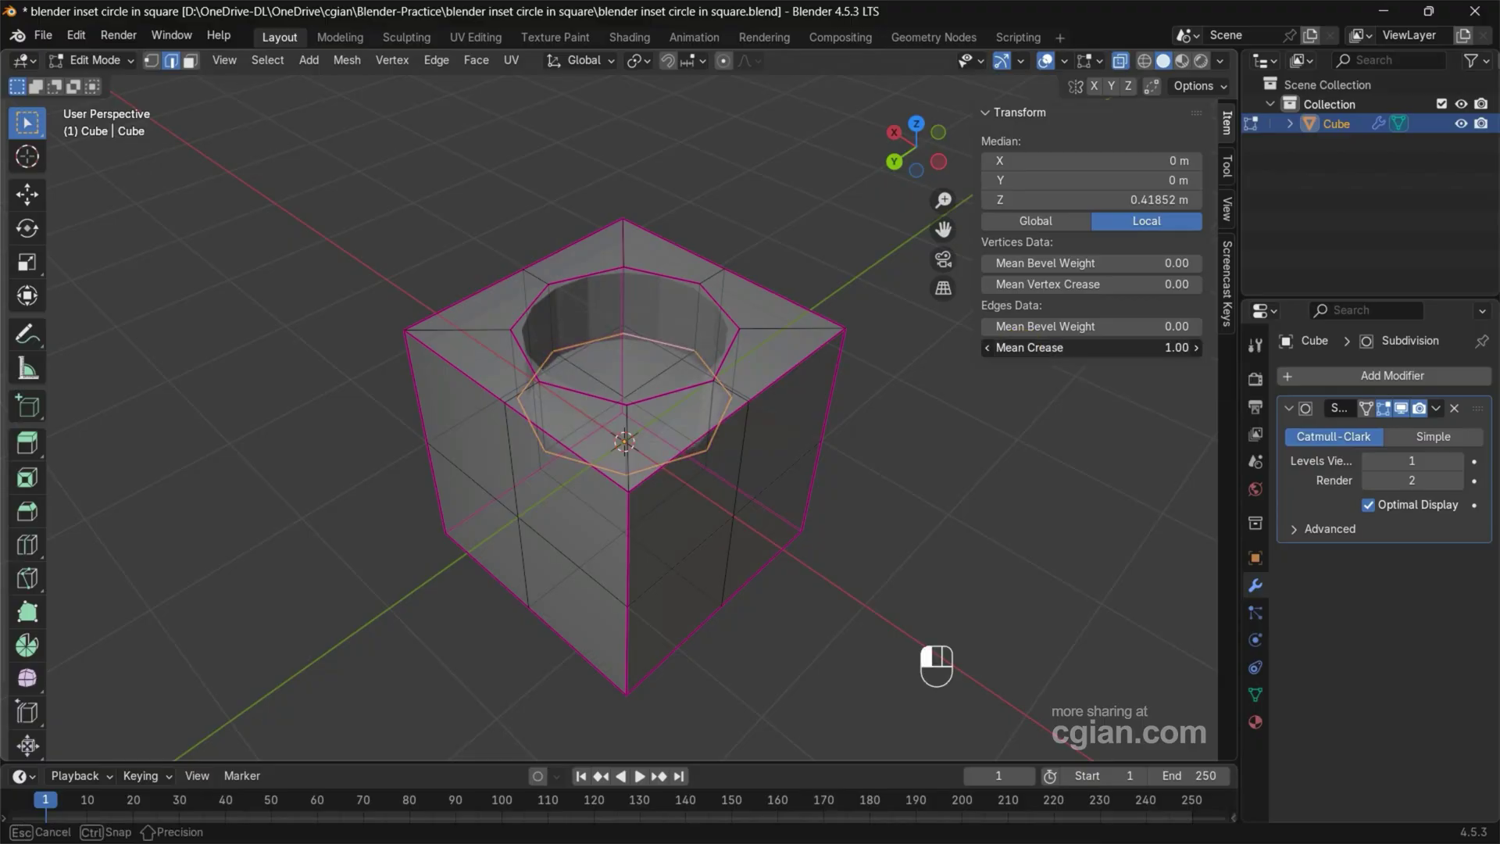